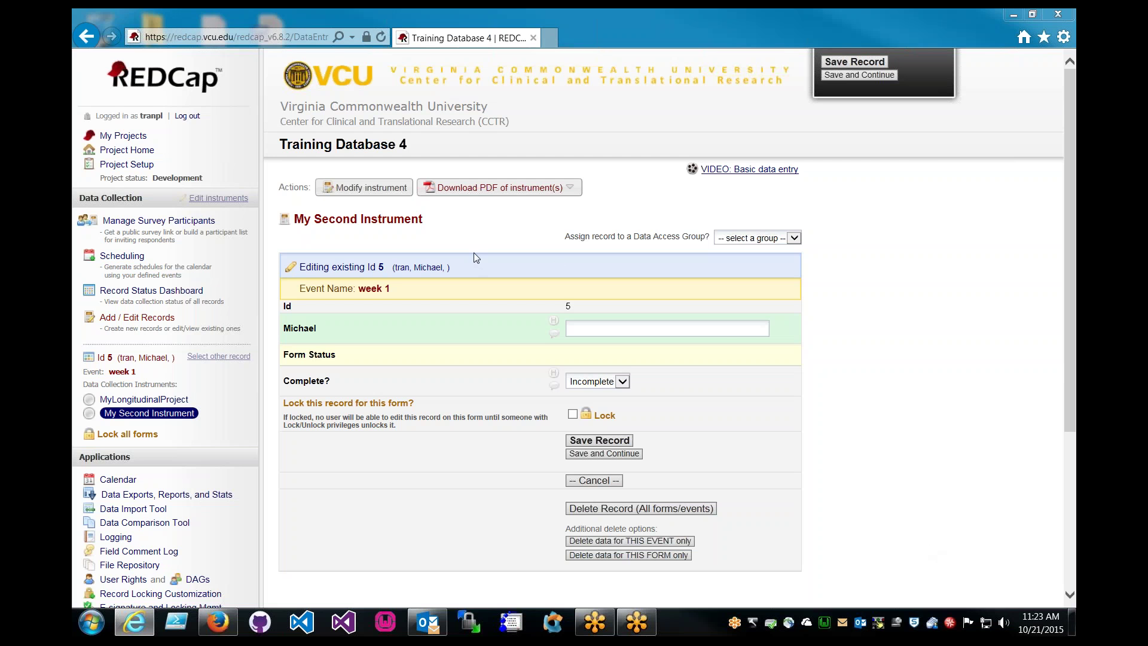
# Go from the Training Database 4 record to My Projects and open Training Database 5
pyautogui.click(123, 136)
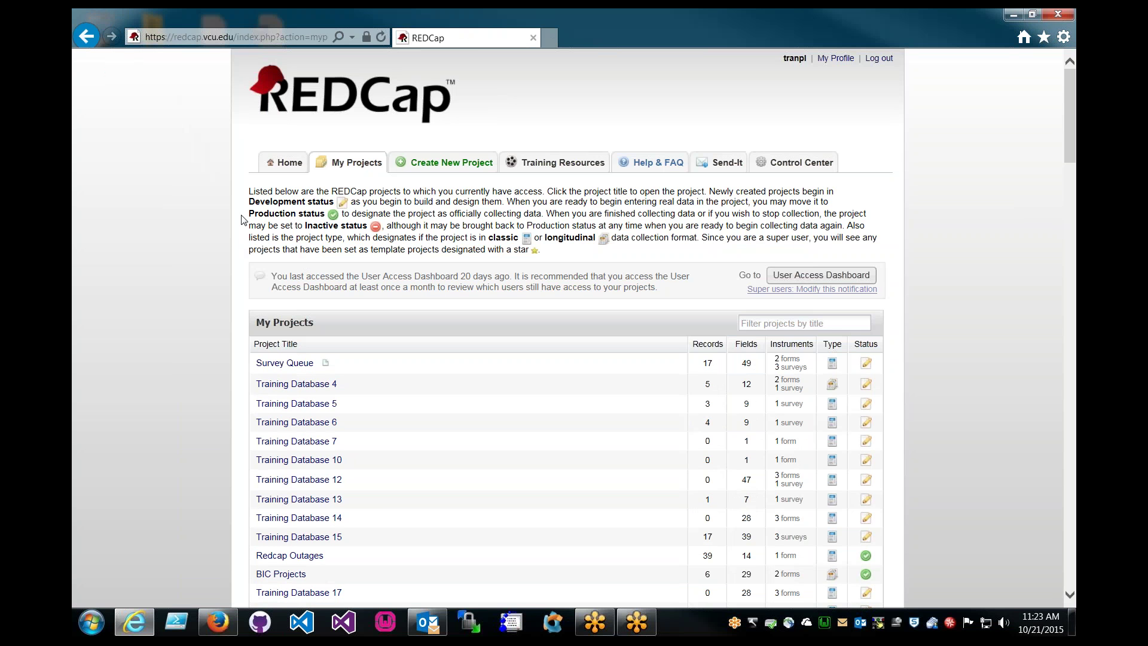
pyautogui.scroll(-2, 242, 220)
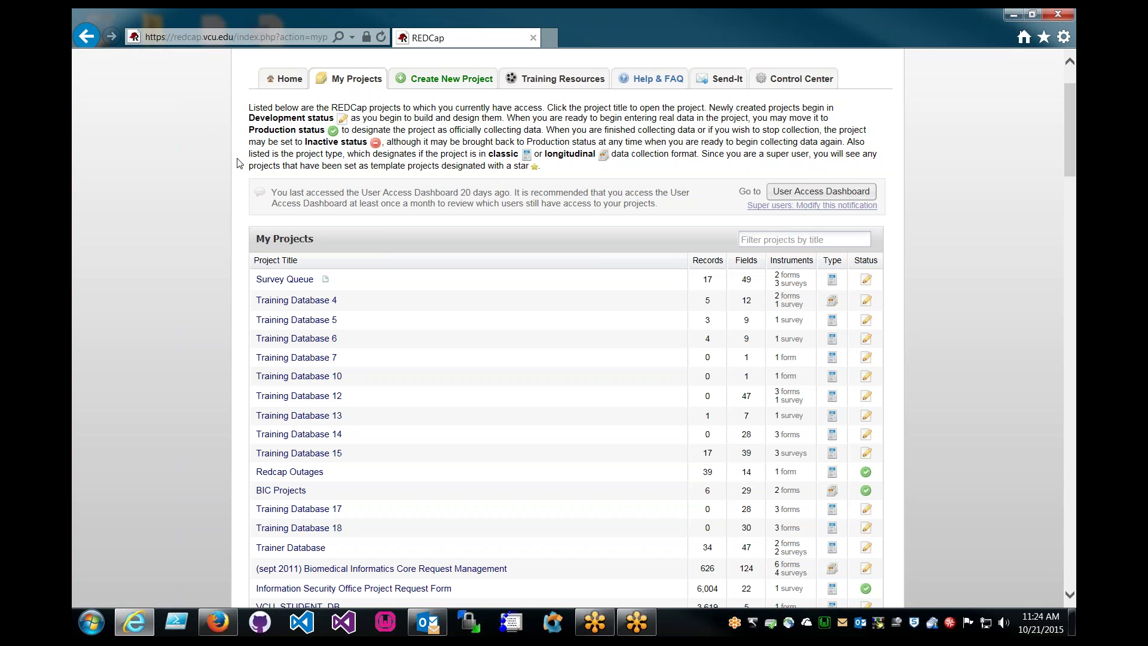
pyautogui.click(299, 321)
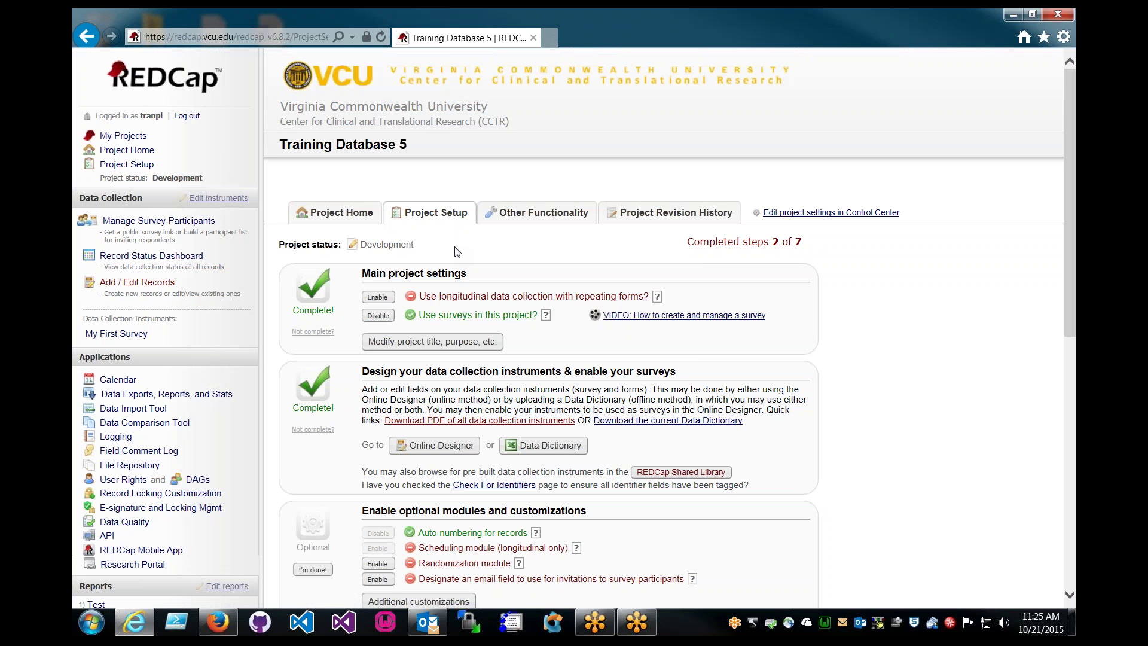
# Enable 'Use longitudinal data collection with repeating forms' on the Project Setup page
pyautogui.click(378, 296)
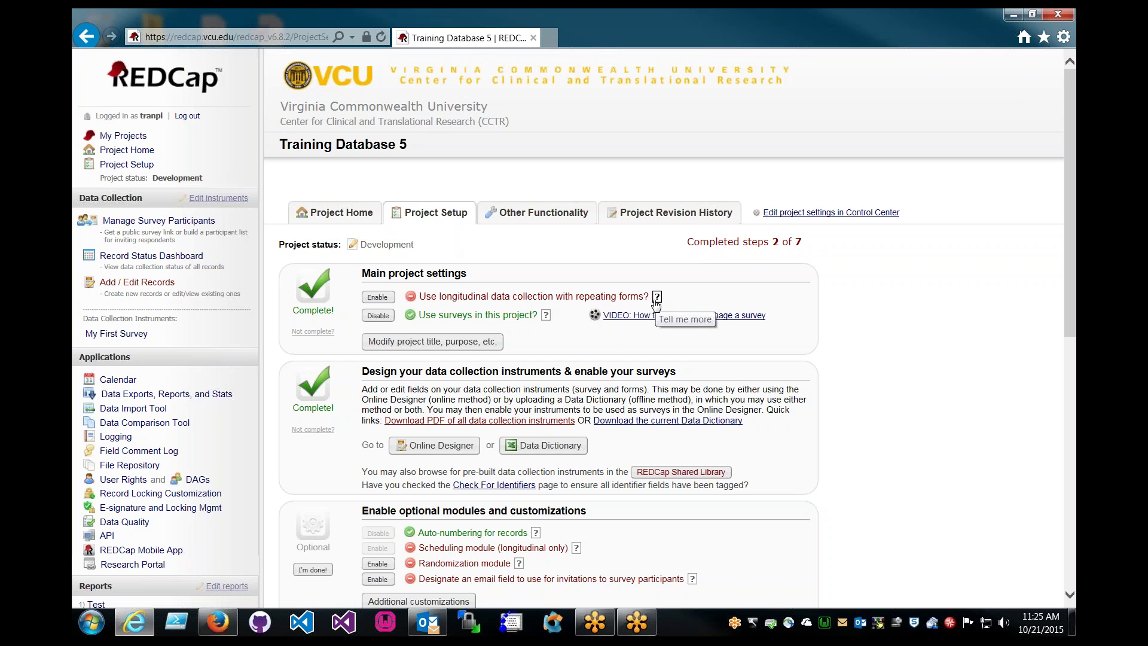
pyautogui.click(657, 297)
pyautogui.click(718, 389)
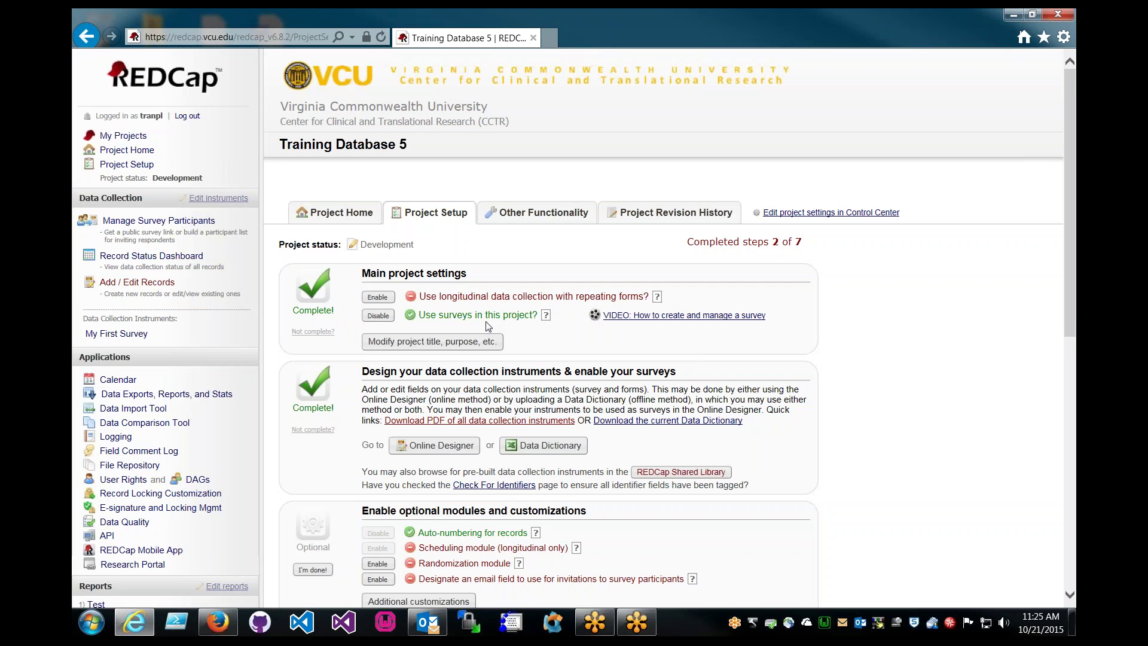
pyautogui.moveTo(362, 275); pyautogui.dragTo(461, 266)
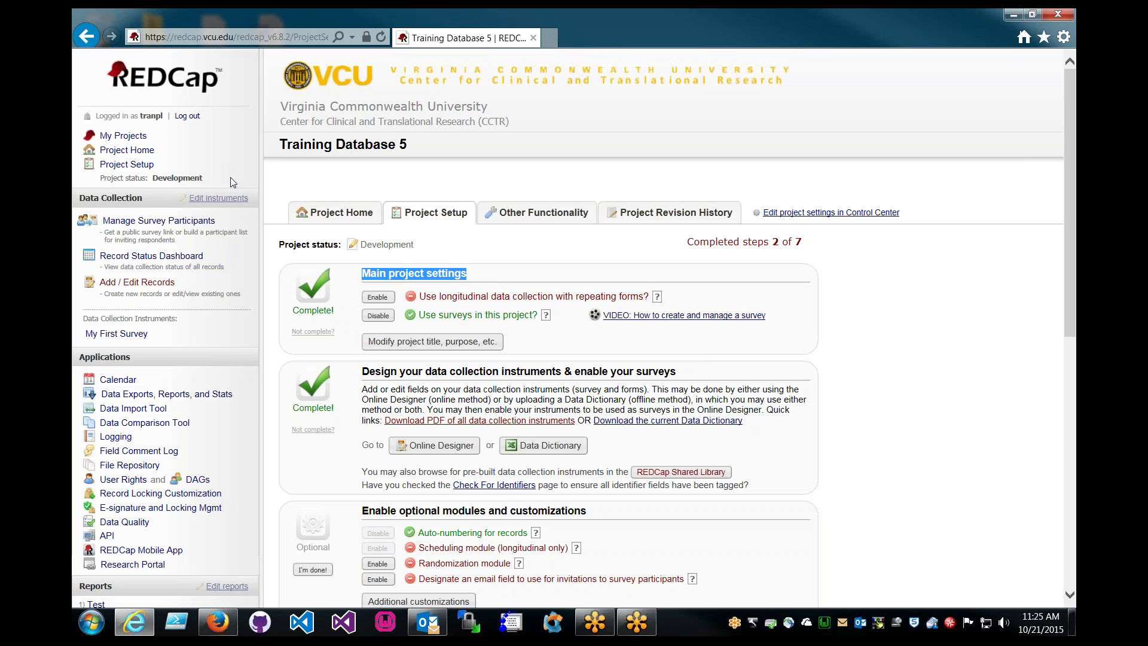
pyautogui.click(357, 276)
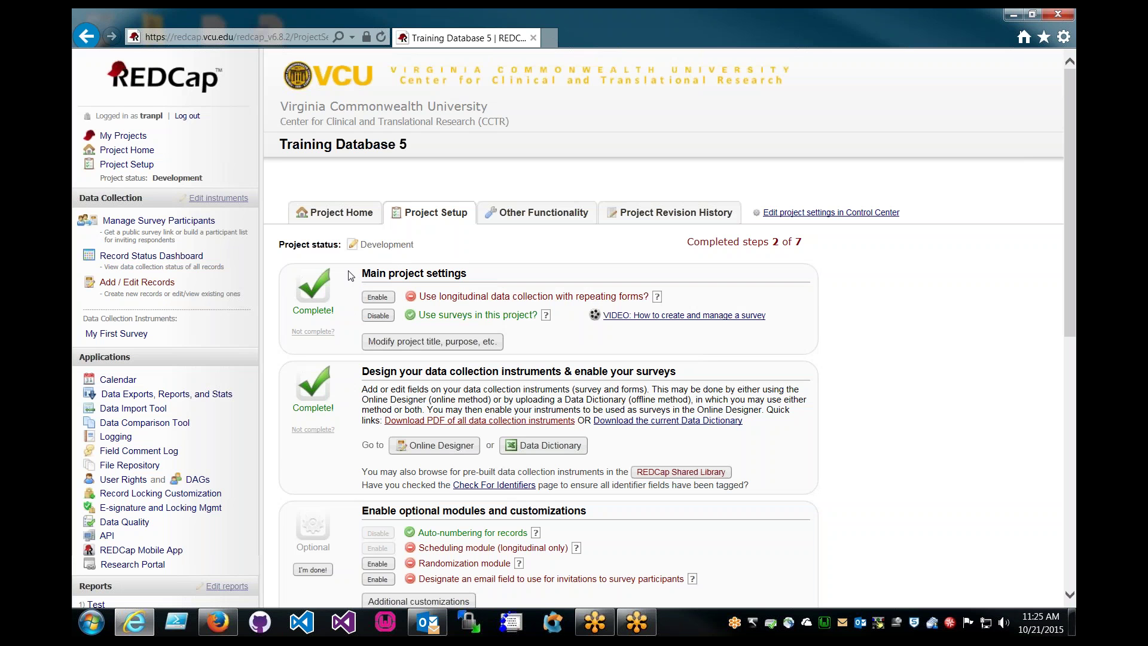
pyautogui.click(376, 297)
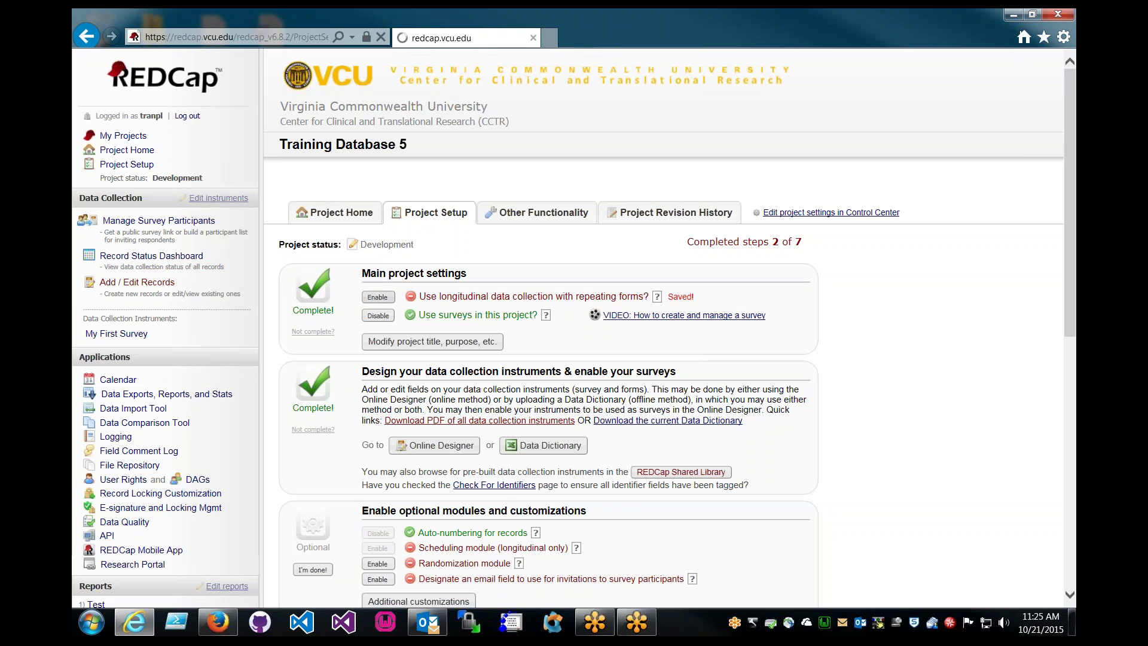
pyautogui.scroll(-2, 344, 284)
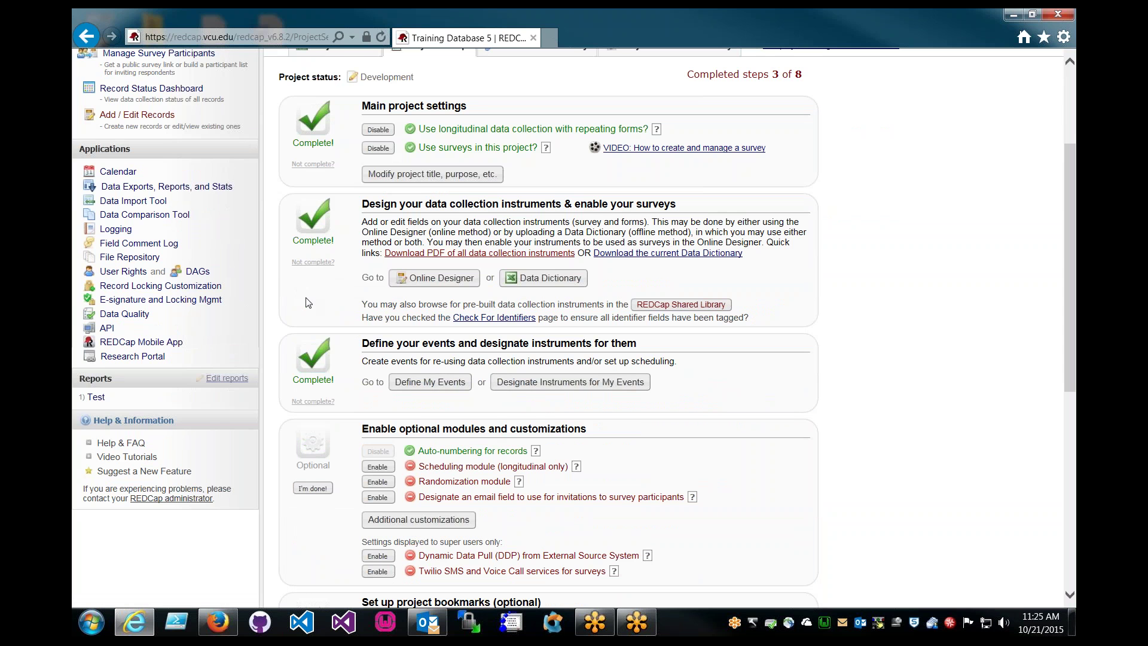
pyautogui.scroll(1, 307, 301)
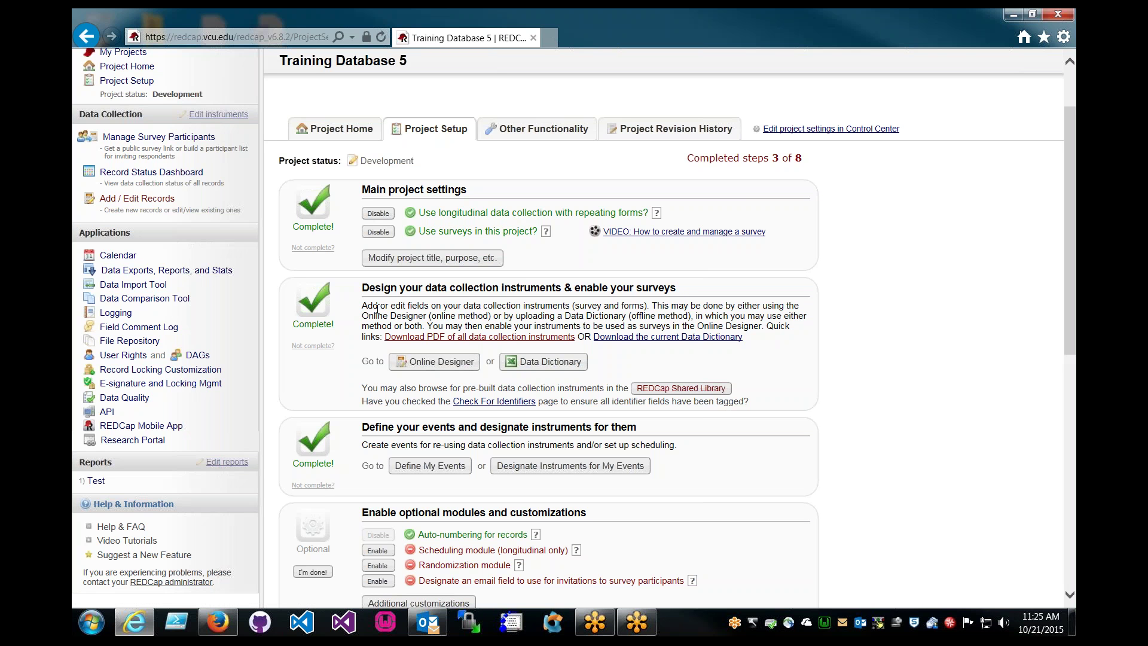
# Create a new instrument named 'Clinical Data' from scratch in the Online Designer
pyautogui.click(413, 365)
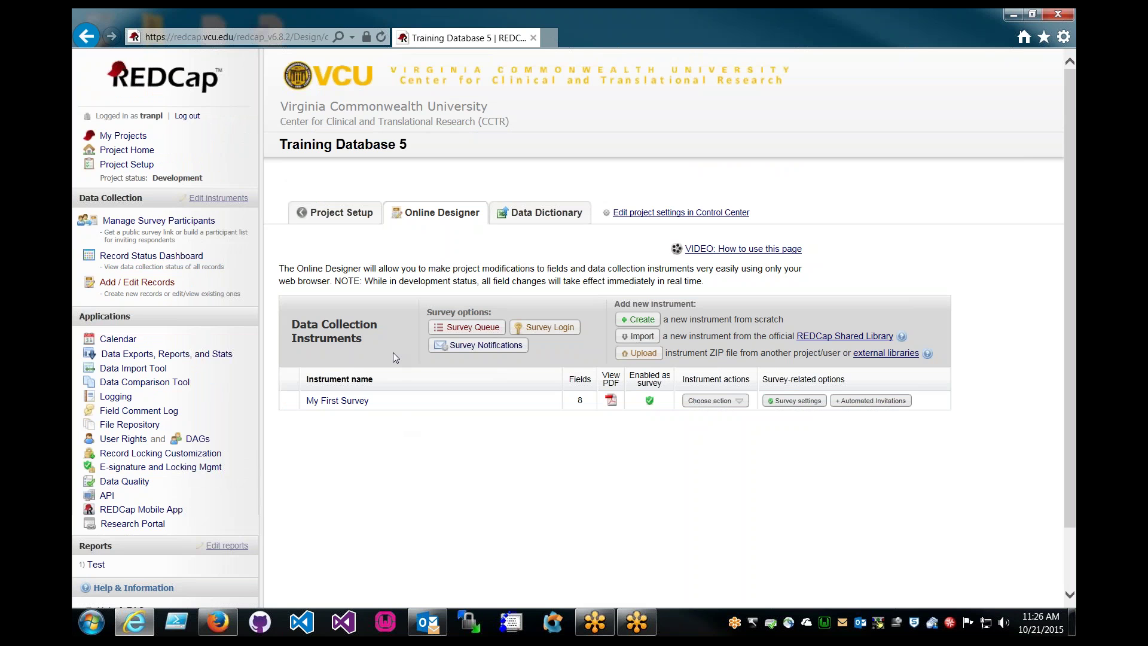
pyautogui.click(635, 321)
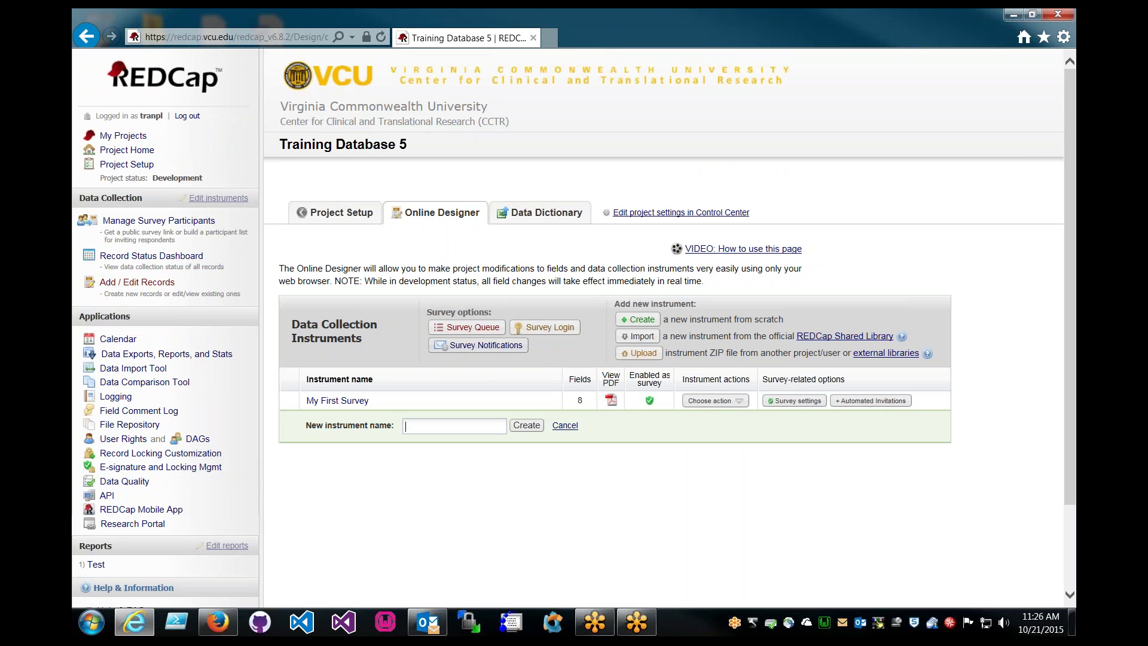
pyautogui.write('Clinical Data')
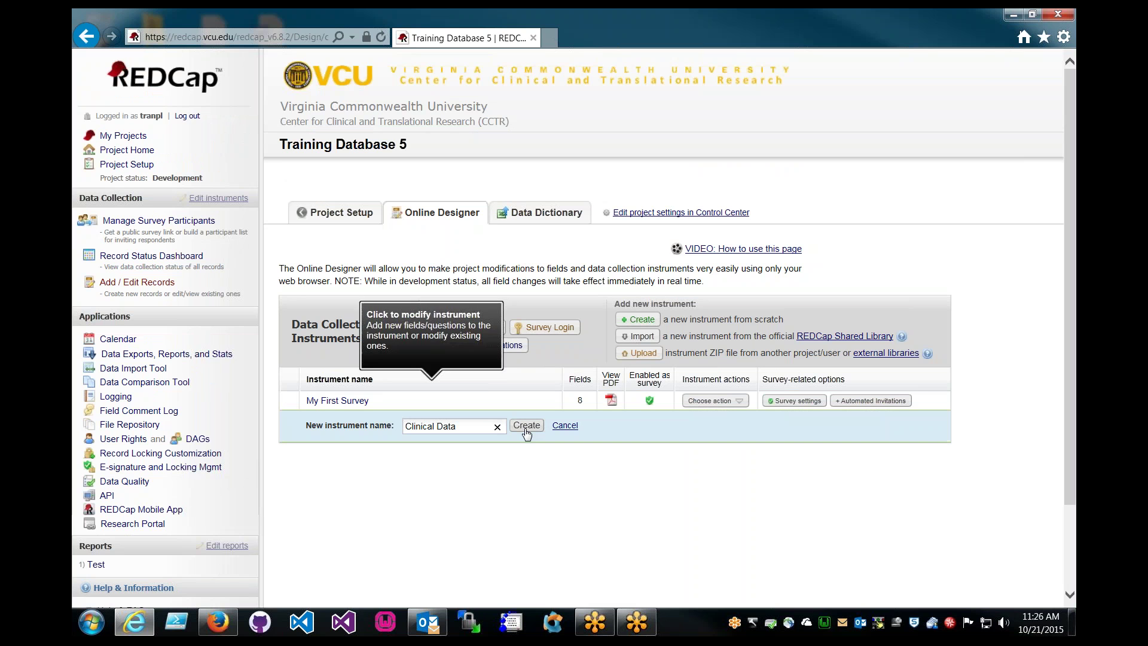
pyautogui.click(528, 432)
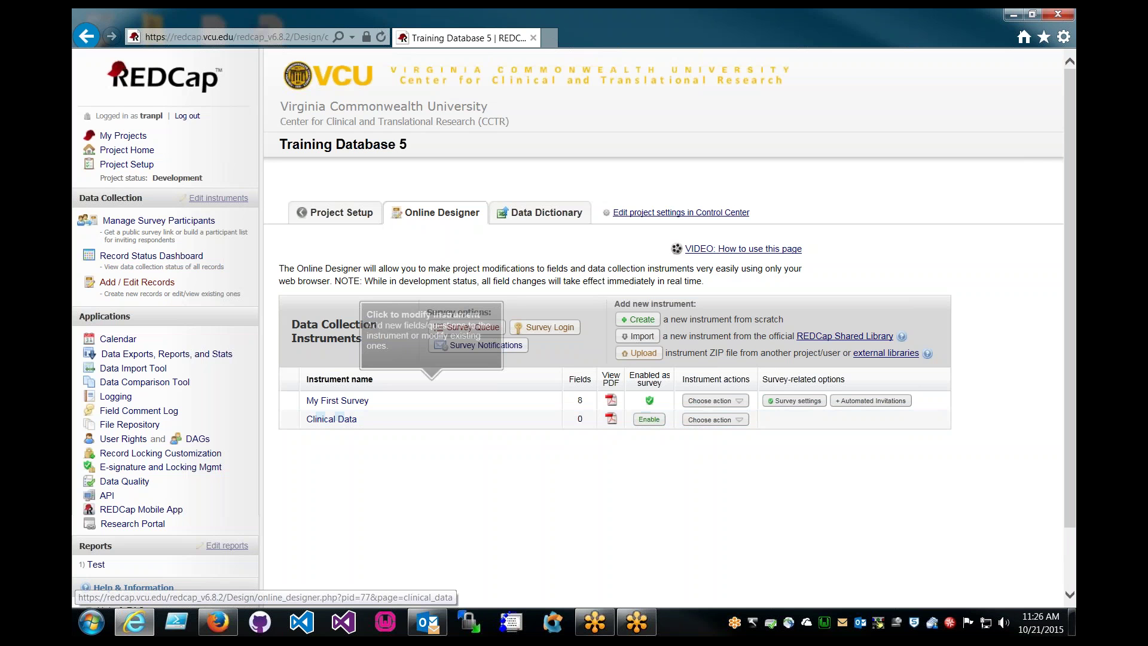
# Add an 'Administration' instrument below Clinical Data
pyautogui.moveTo(428, 472)
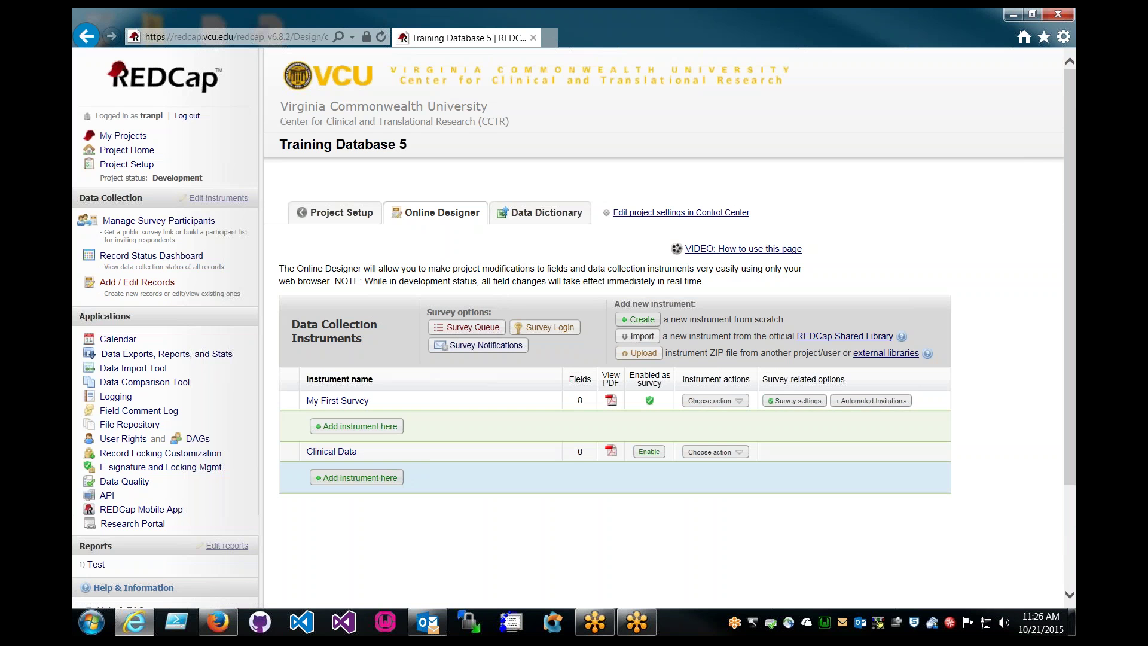
pyautogui.click(352, 477)
pyautogui.write('Administration')
pyautogui.press('Return')
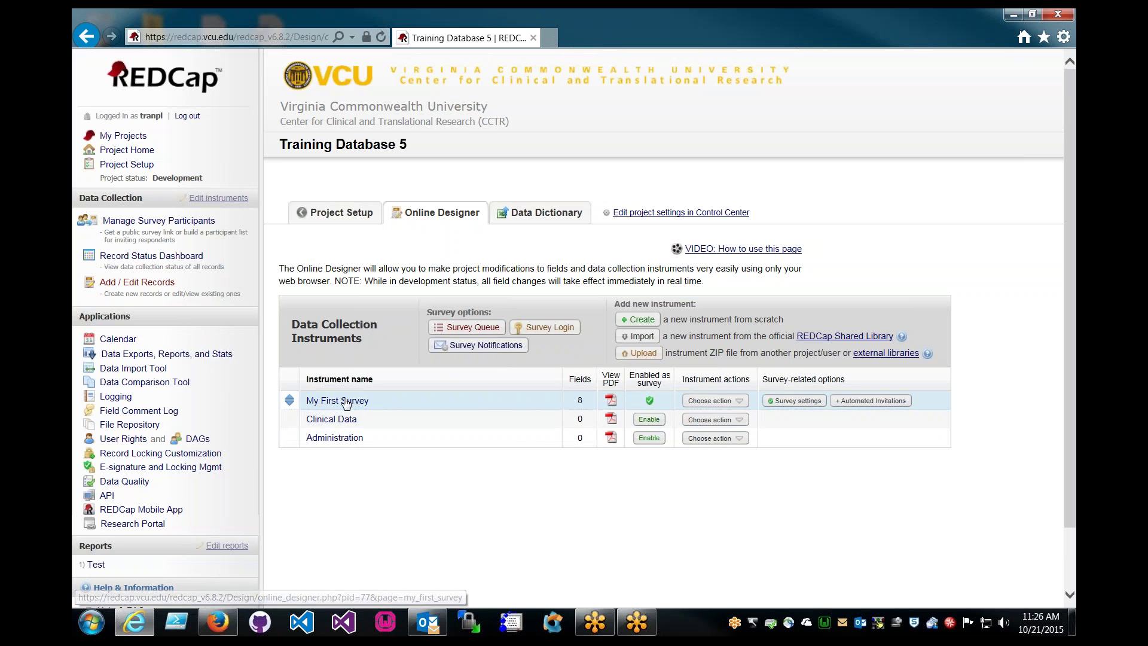
# Look over My First Survey's fields, then return to Project Setup
pyautogui.click(351, 402)
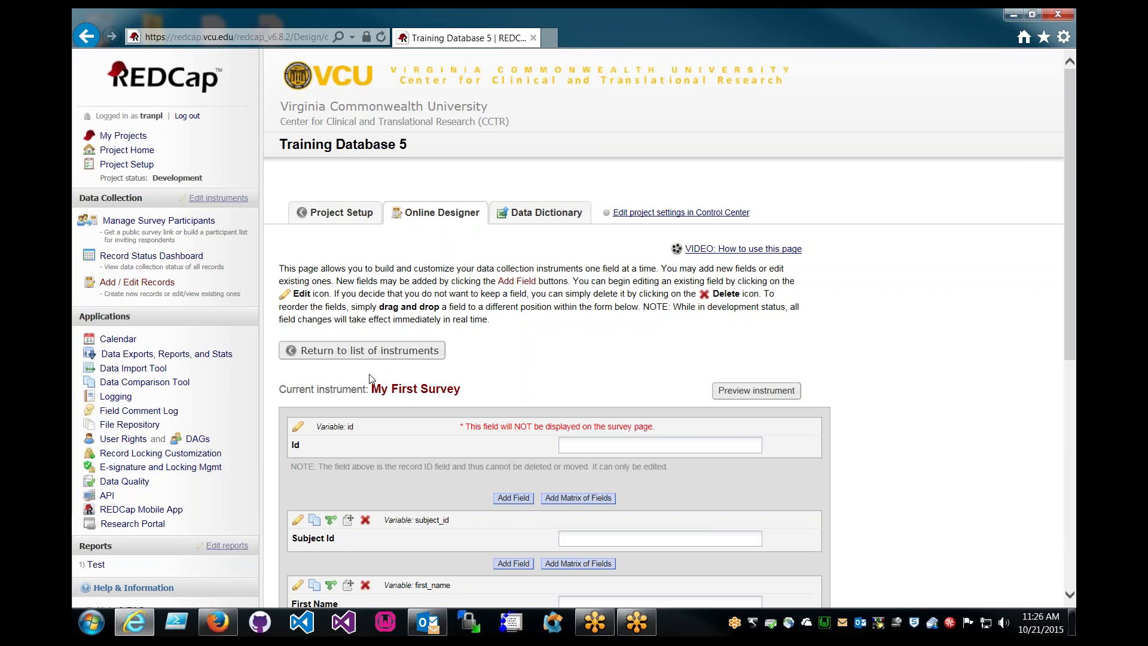
pyautogui.scroll(-3, 333, 380)
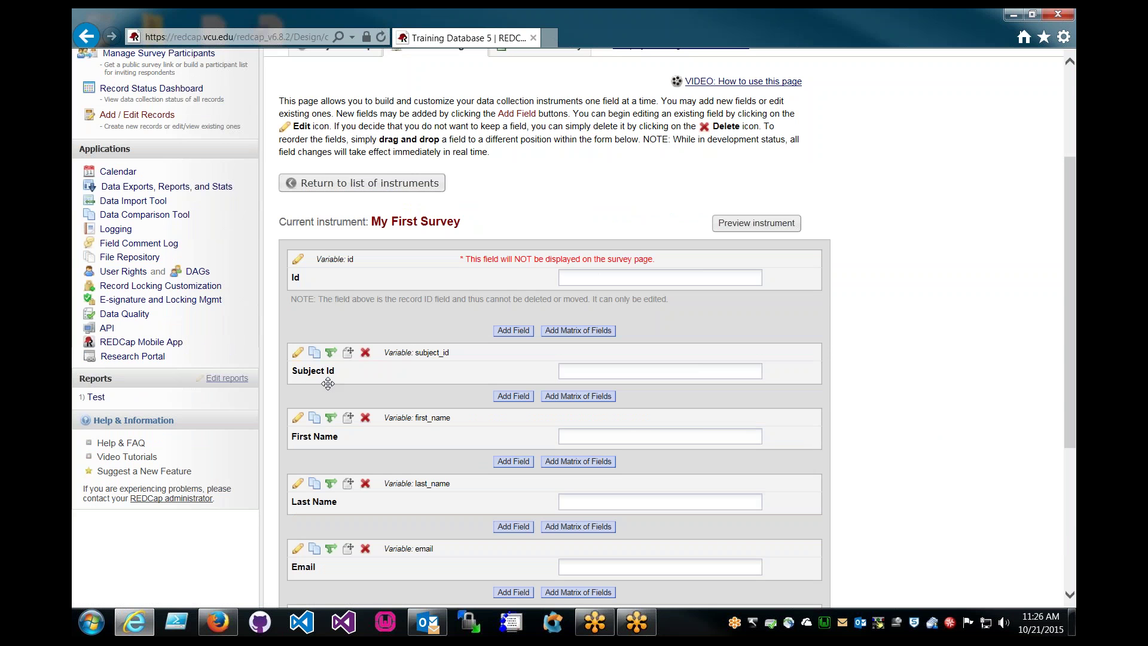
pyautogui.scroll(-3, 333, 380)
pyautogui.scroll(3, 381, 345)
pyautogui.scroll(2, 375, 273)
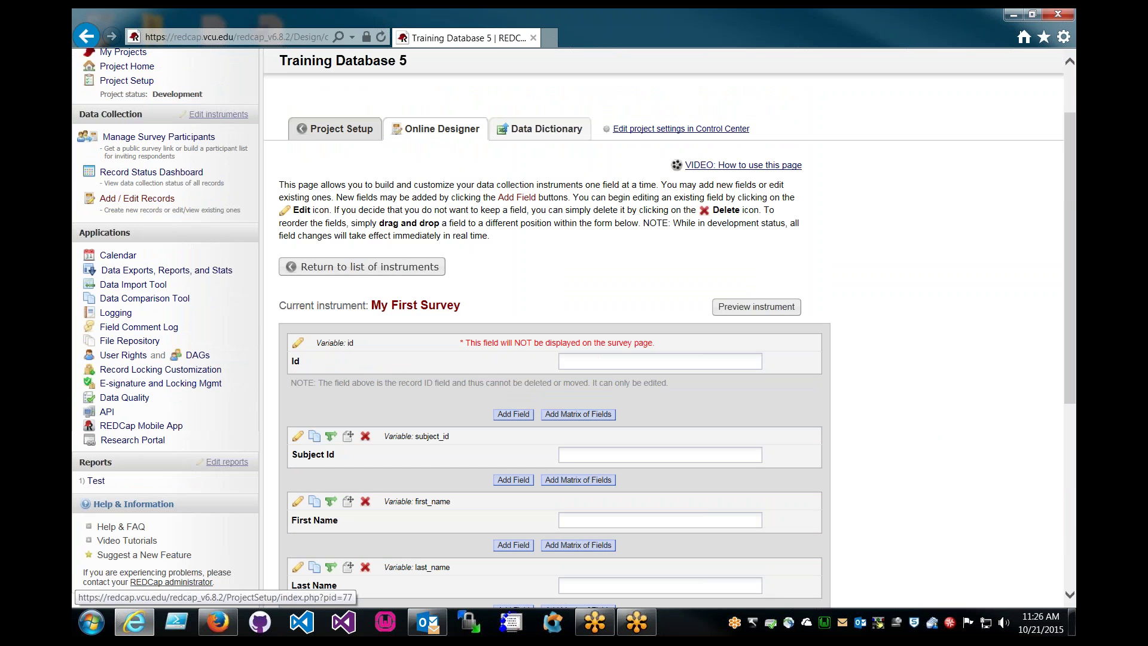
pyautogui.click(338, 129)
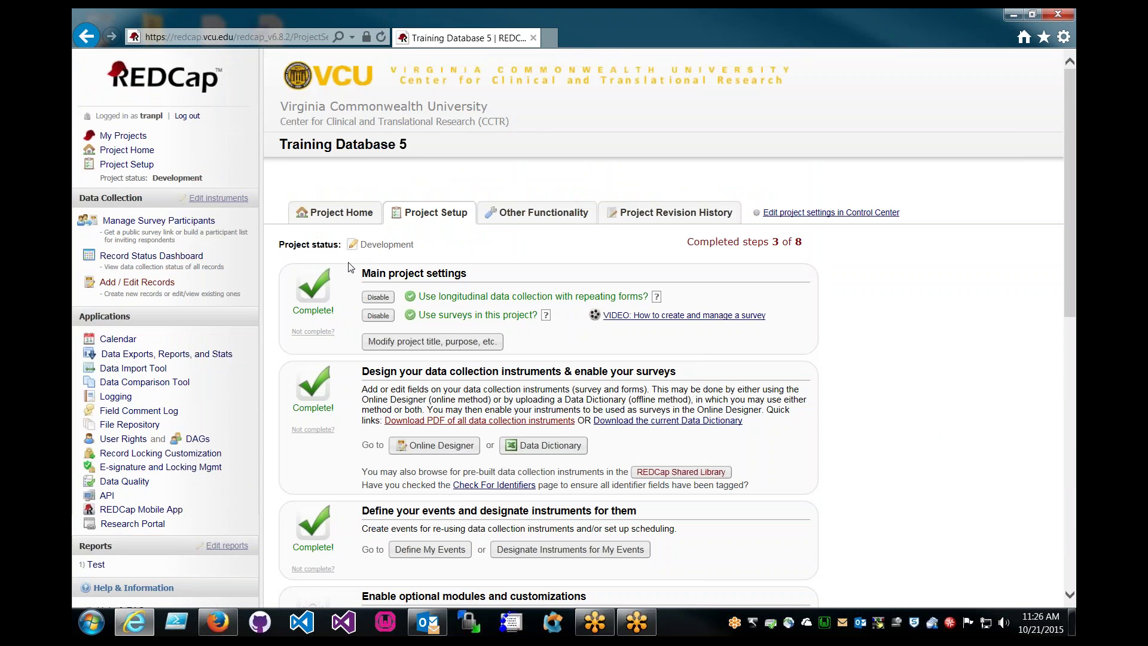
# Check the Online Designer, return to Project Setup, and open Define My Events
pyautogui.scroll(-1, 350, 270)
pyautogui.scroll(-1, 350, 270)
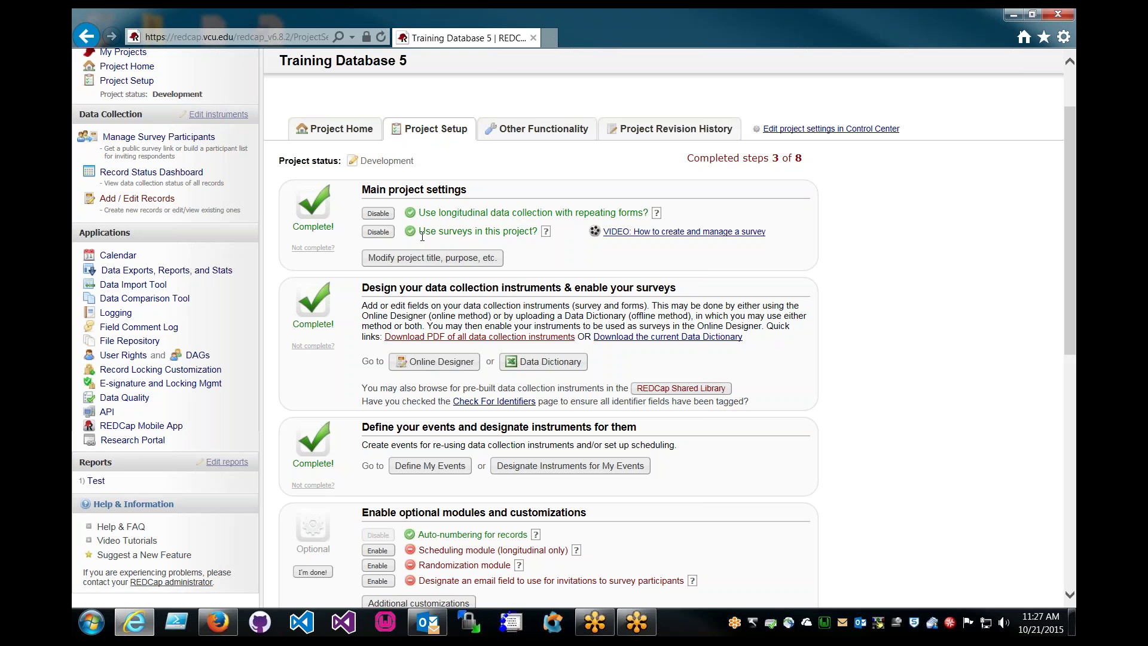
pyautogui.click(440, 364)
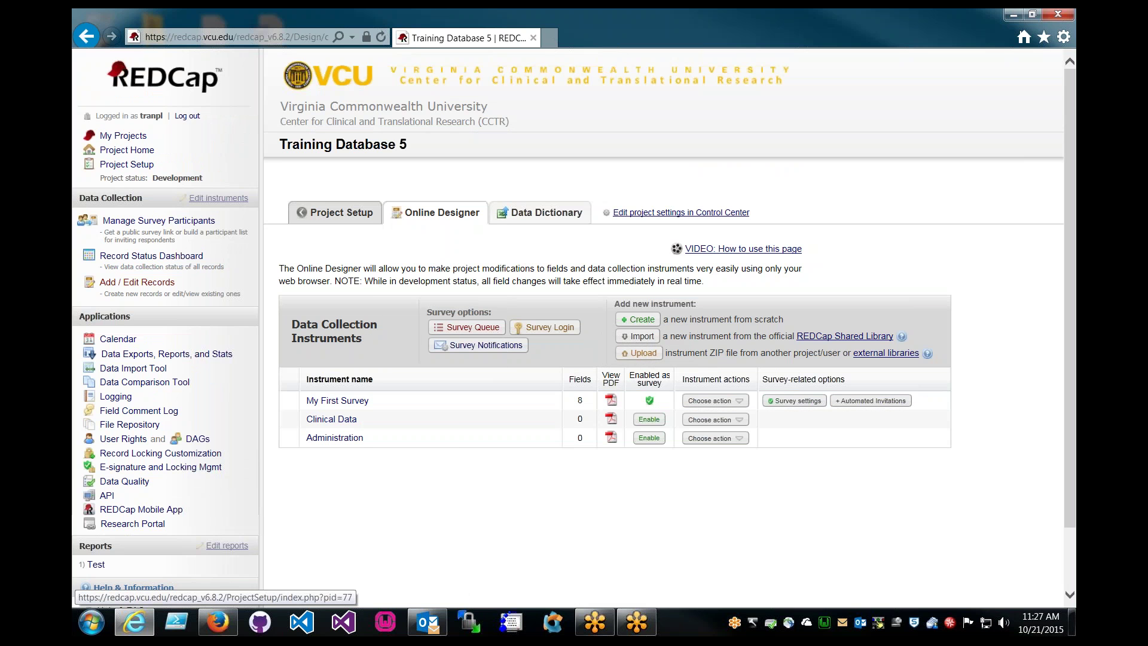
pyautogui.click(338, 213)
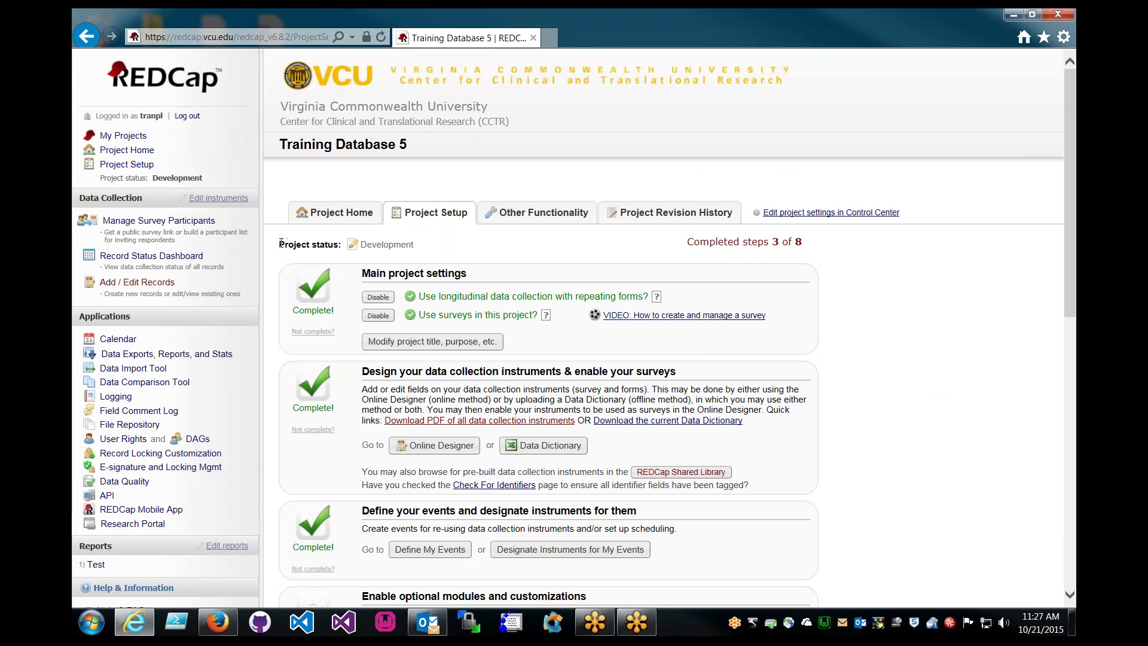
pyautogui.scroll(-2, 281, 245)
pyautogui.scroll(-2, 284, 275)
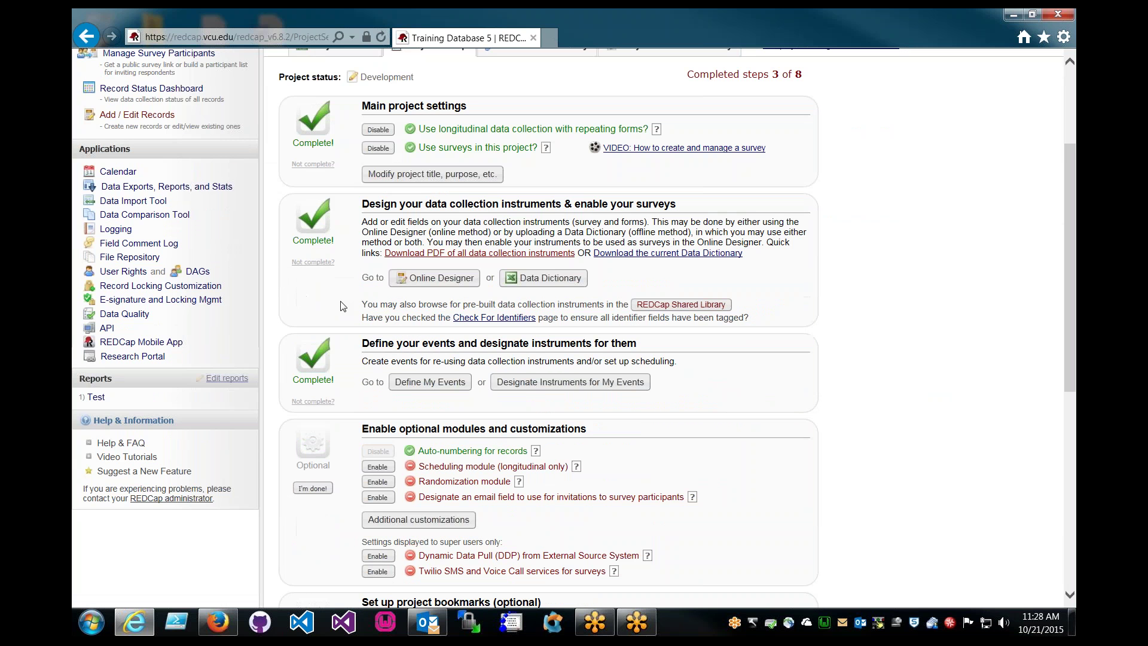
pyautogui.click(436, 383)
# Rename event 1 to 'Initial Visit' and Visit 2 to 'Week 1'
pyautogui.scroll(-3, 368, 317)
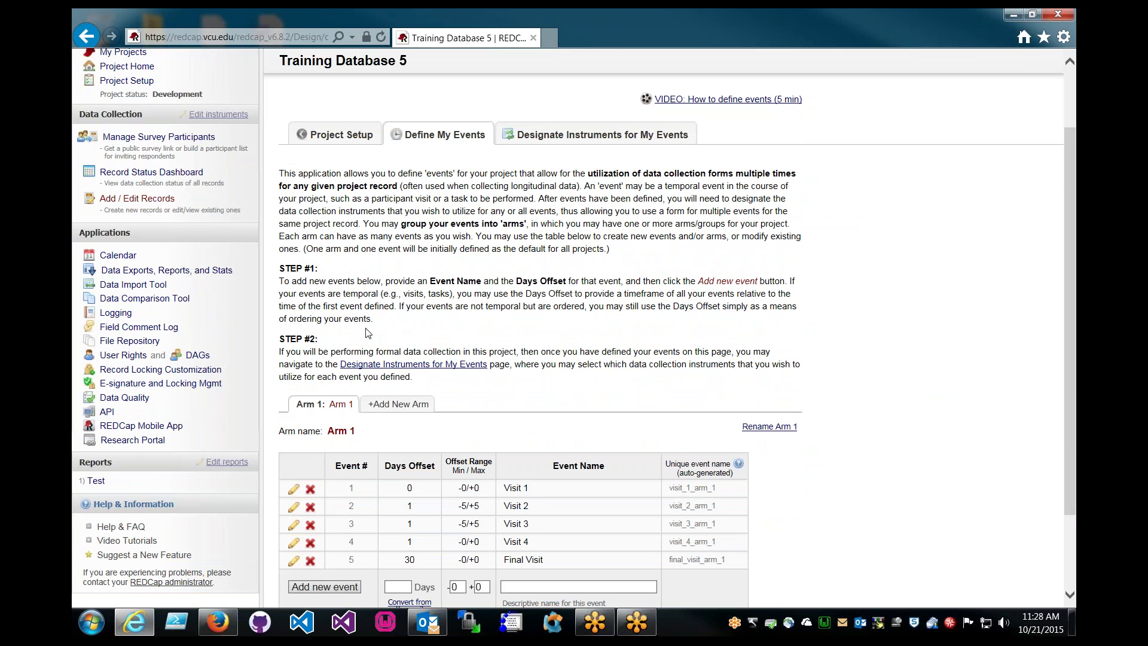
pyautogui.click(294, 491)
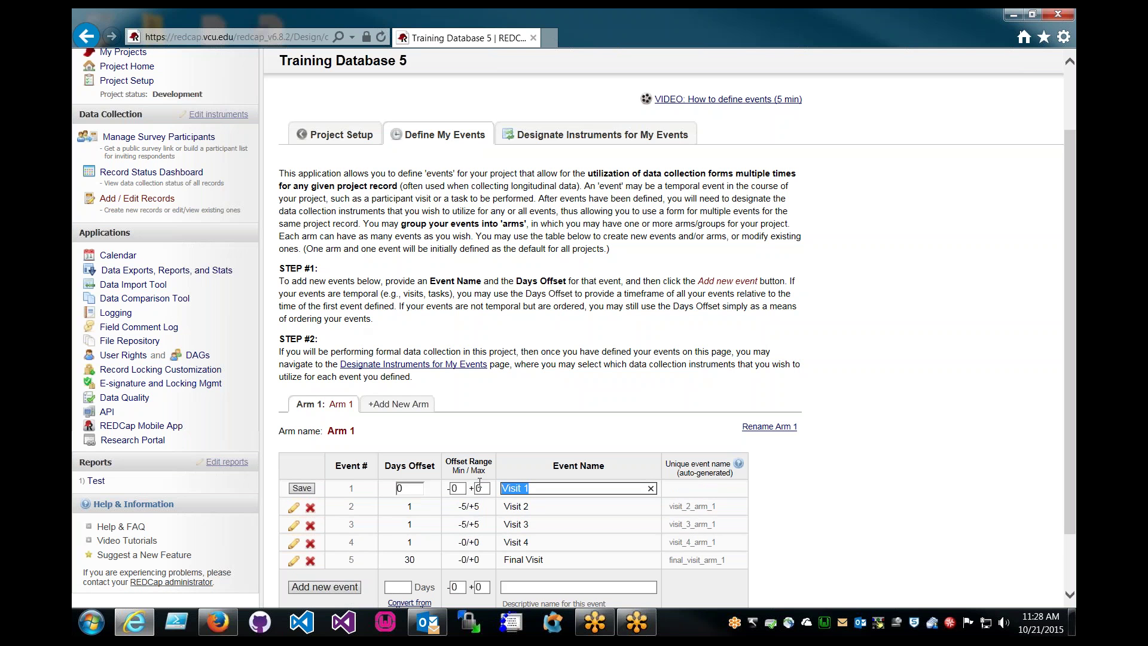
pyautogui.write('Initial Visi')
pyautogui.click(302, 489)
pyautogui.scroll(-2, 306, 491)
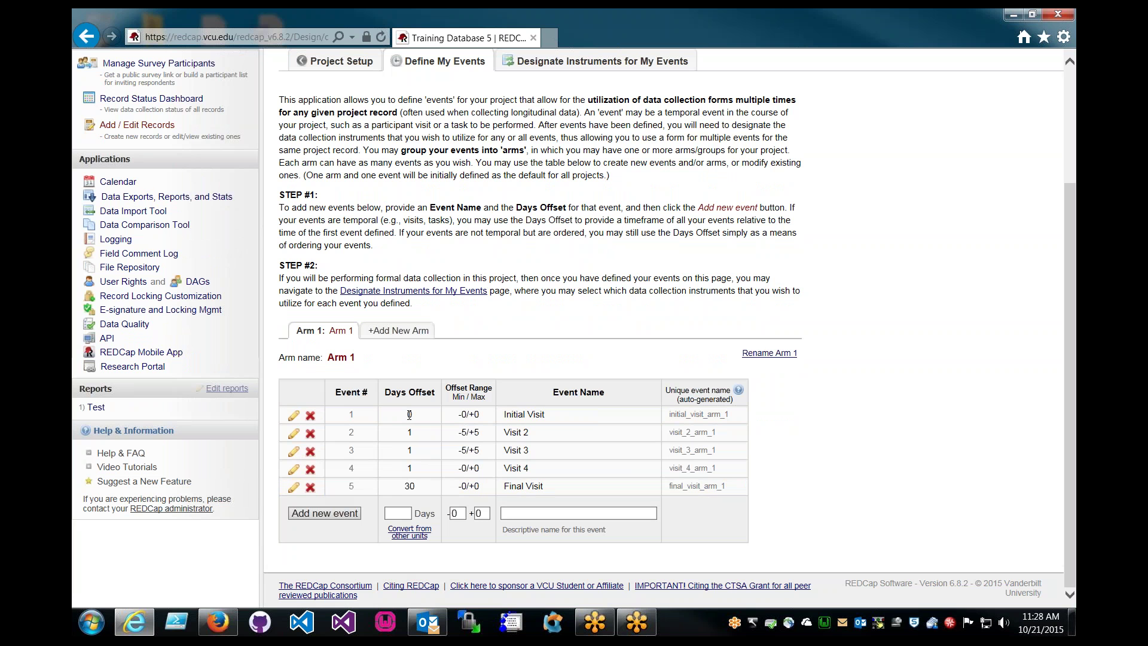
pyautogui.click(293, 432)
pyautogui.write('Week 1')
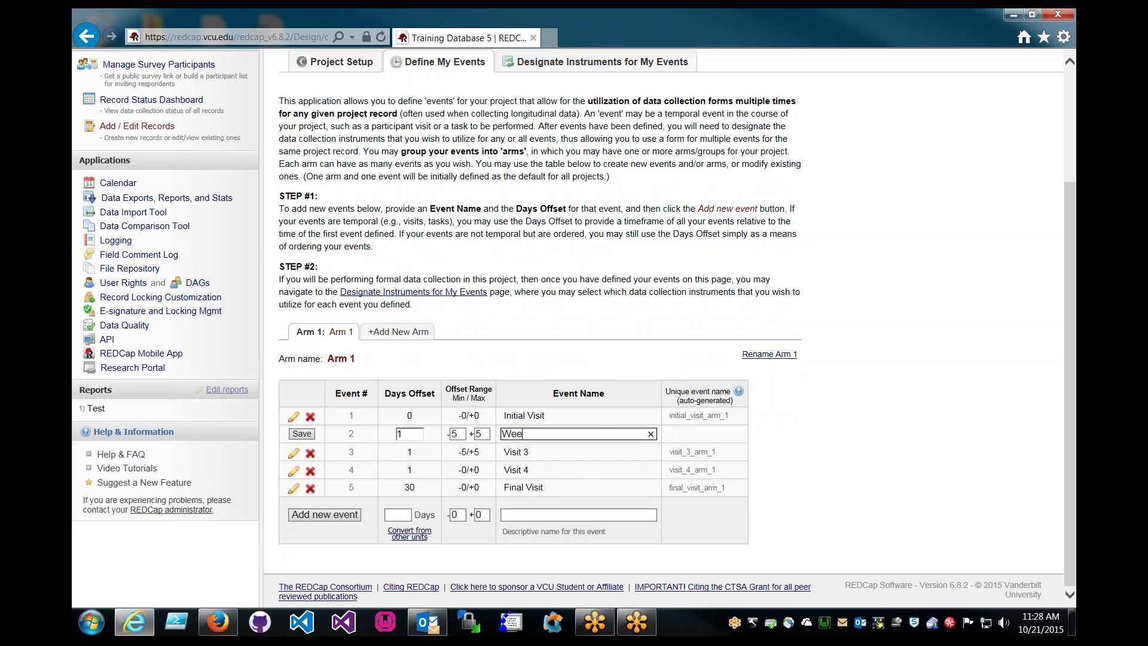
pyautogui.click(299, 434)
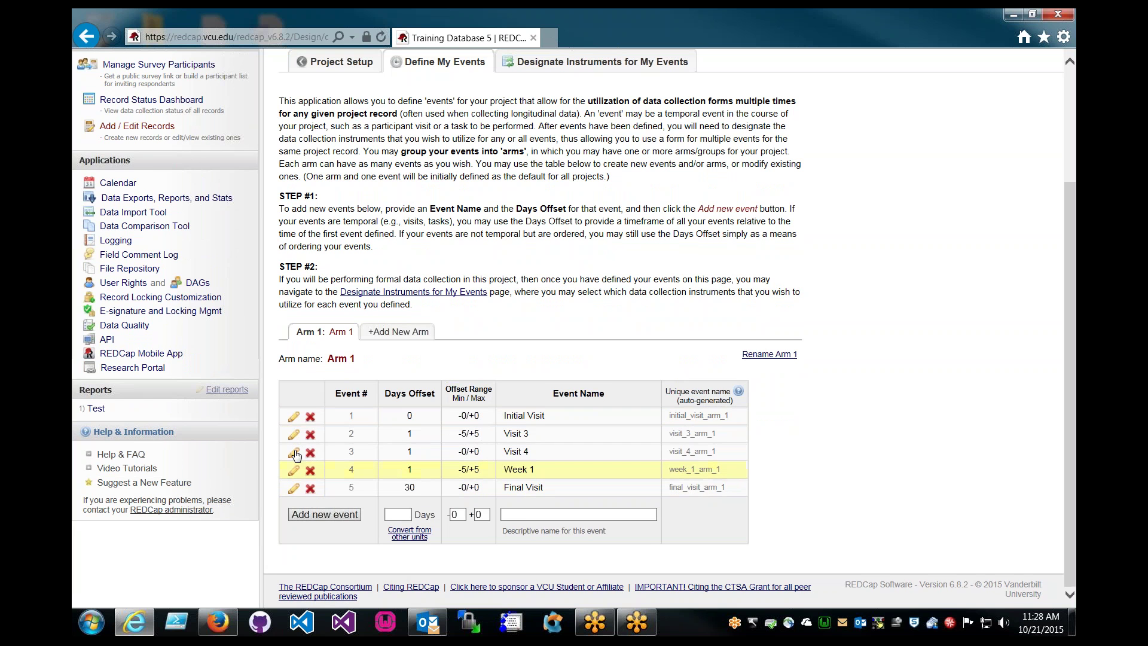
pyautogui.click(294, 452)
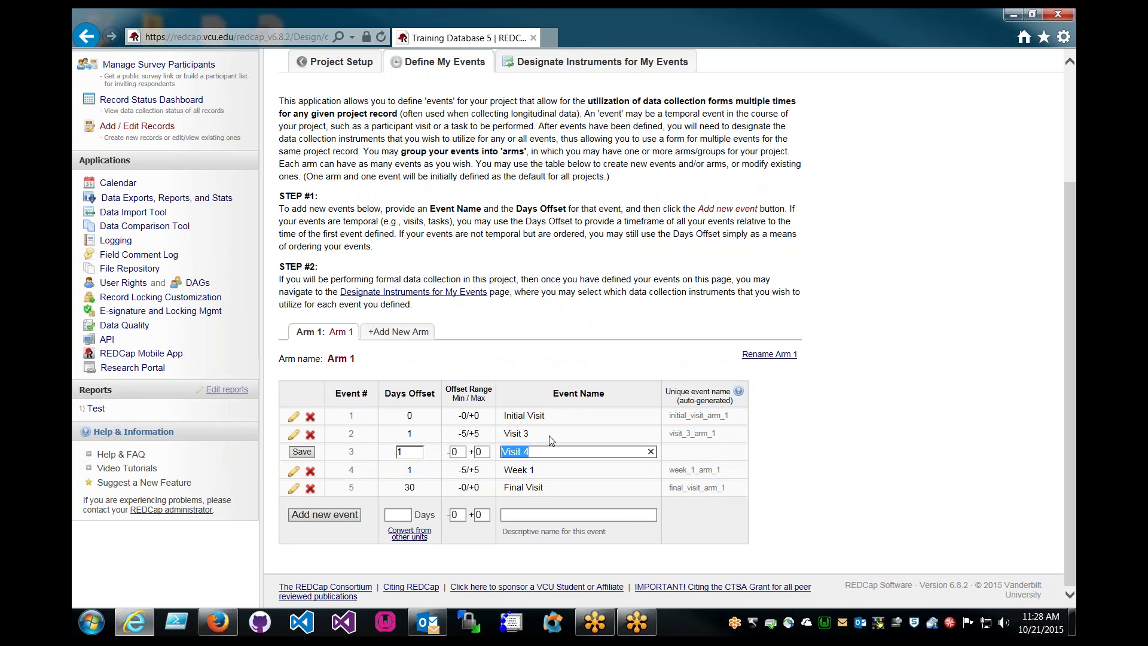
# Delete the Visit 3 and Visit 4 events
pyautogui.click(310, 434)
pyautogui.click(576, 380)
pyautogui.click(310, 455)
pyautogui.click(598, 374)
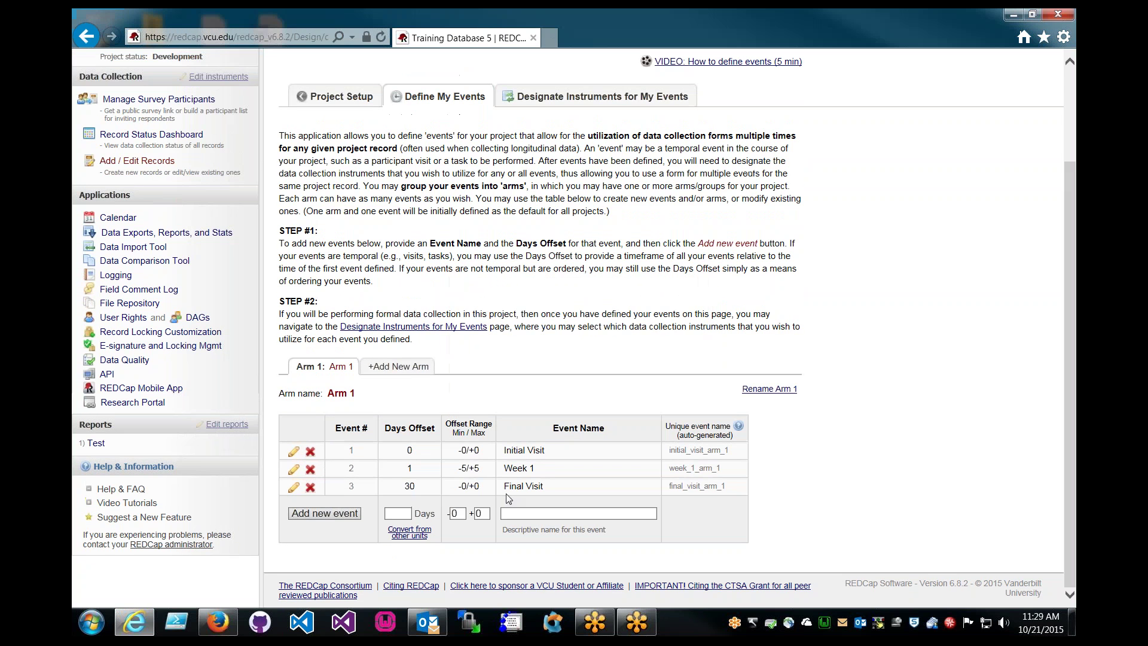
# Save the Final Visit event at day 30
pyautogui.click(294, 488)
pyautogui.tripleClick(543, 487)
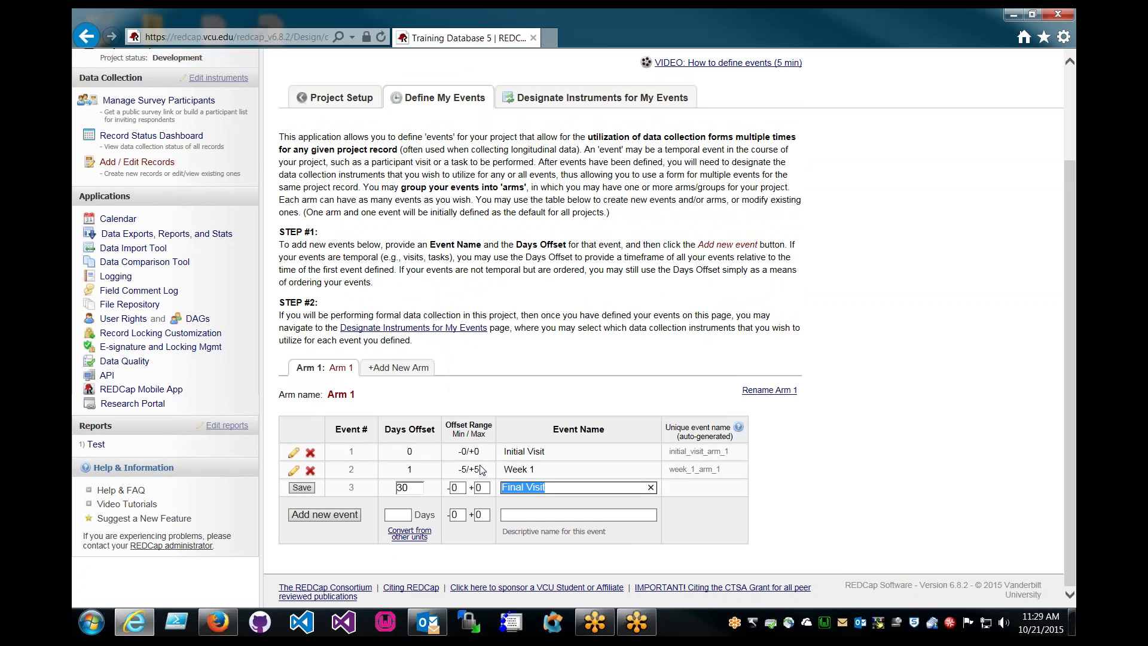
pyautogui.click(304, 489)
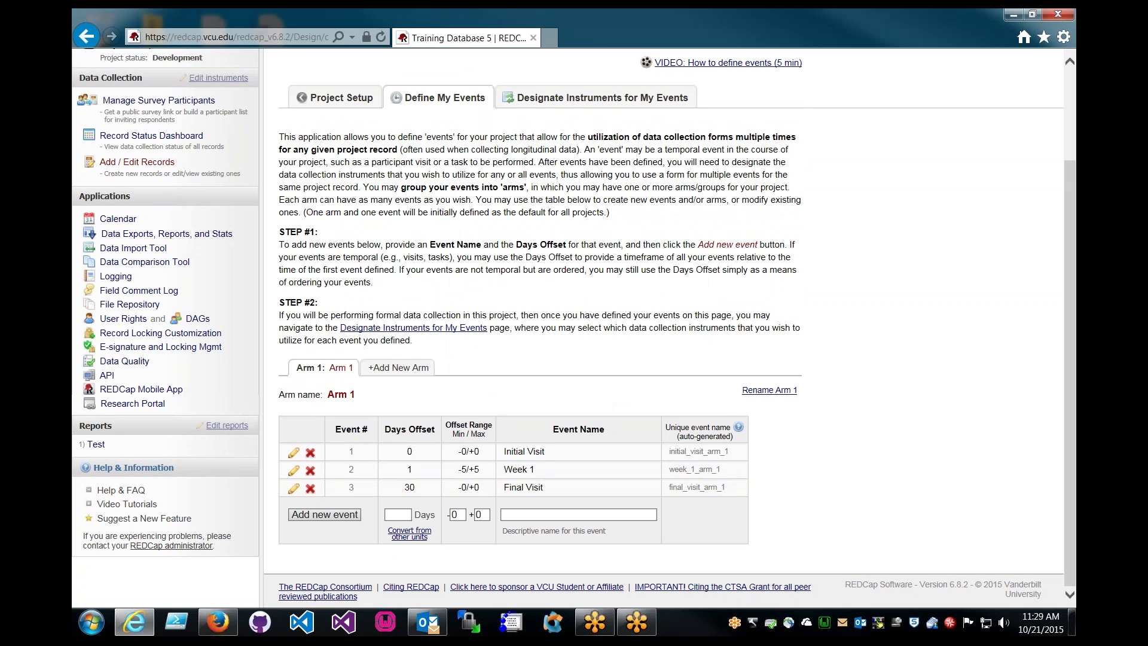
pyautogui.click(573, 108)
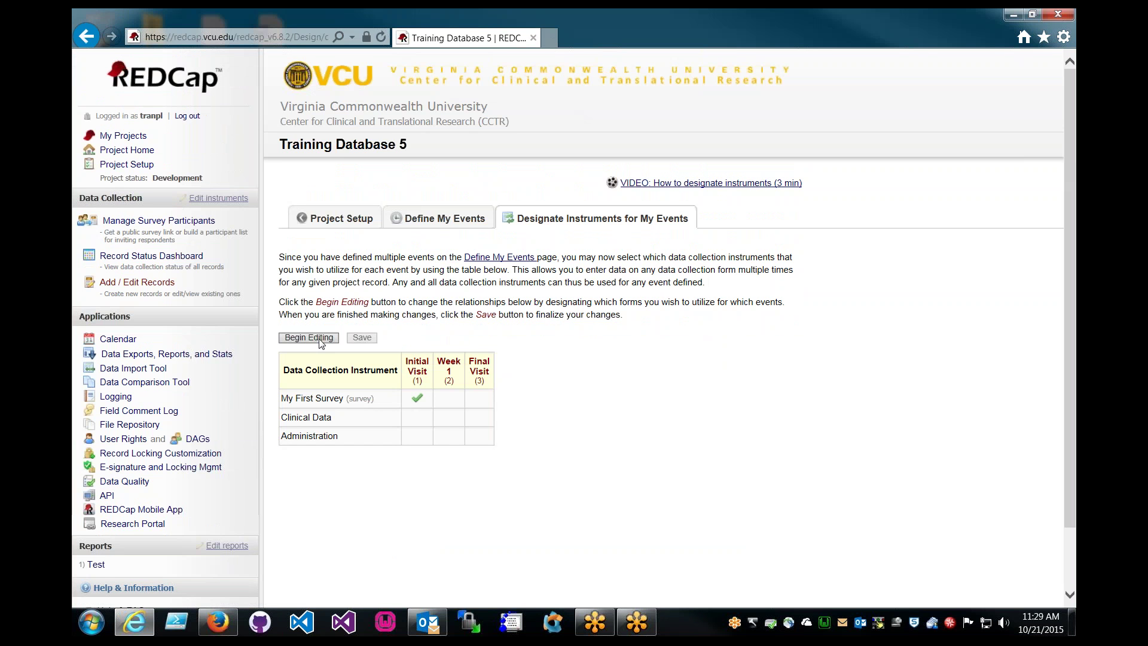
# Add My First Survey to Week 1 and Final Visit, Clinical Data to Week 1, Administration to Final Visit, and save
pyautogui.click(321, 338)
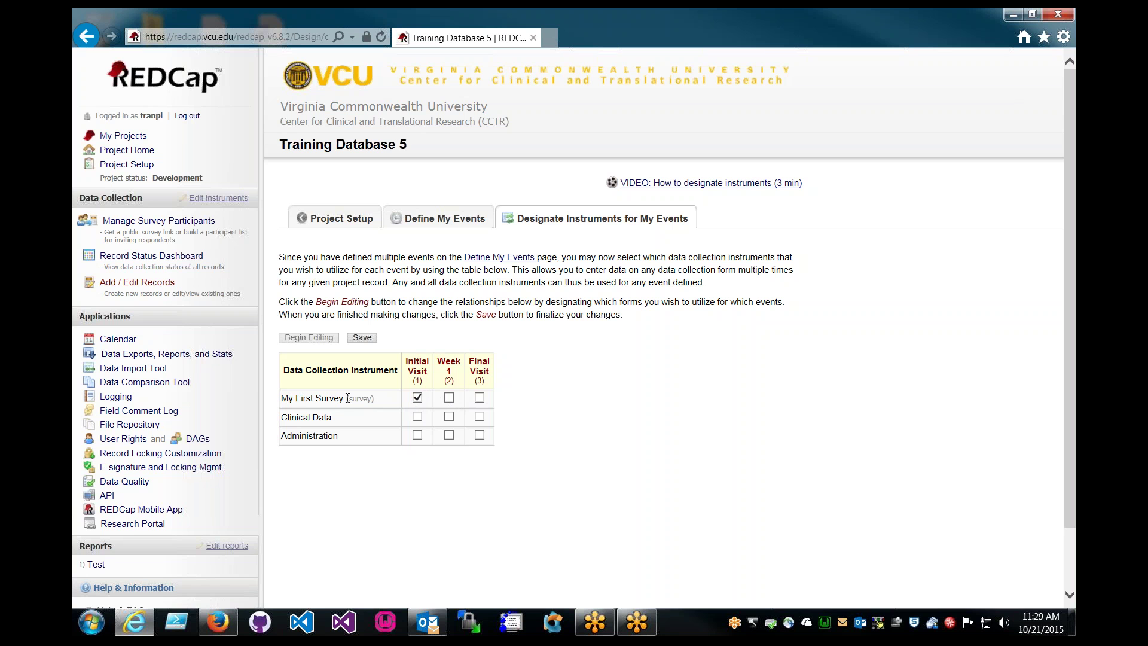
pyautogui.click(449, 399)
pyautogui.click(479, 397)
pyautogui.click(452, 423)
pyautogui.moveTo(282, 435); pyautogui.dragTo(341, 436)
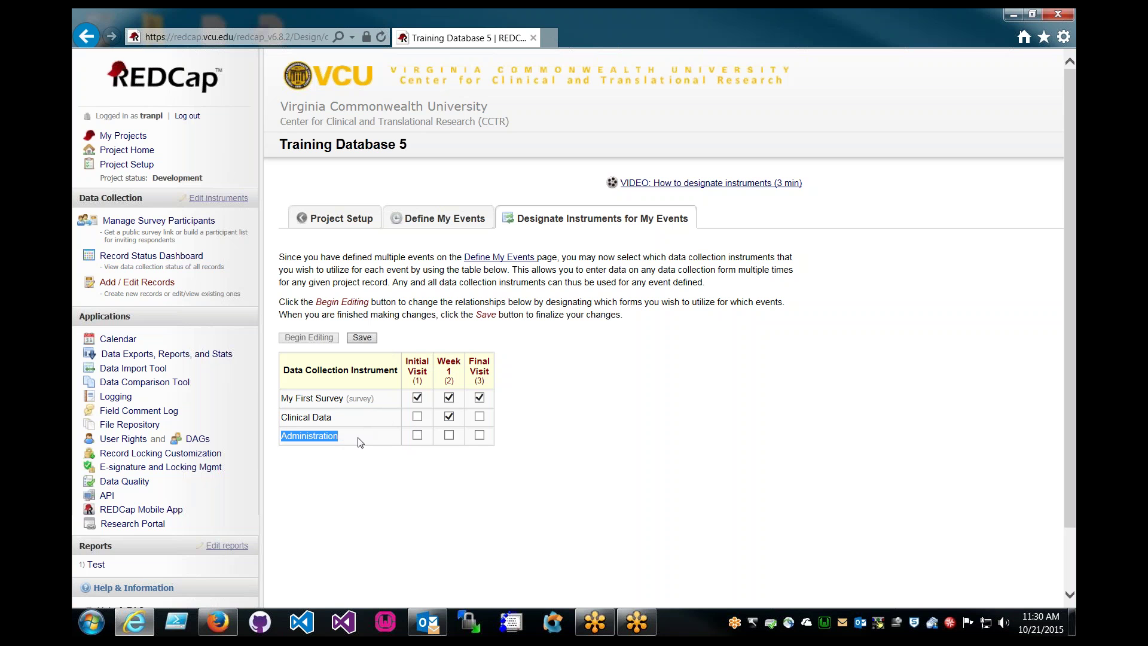
pyautogui.click(362, 441)
pyautogui.click(480, 435)
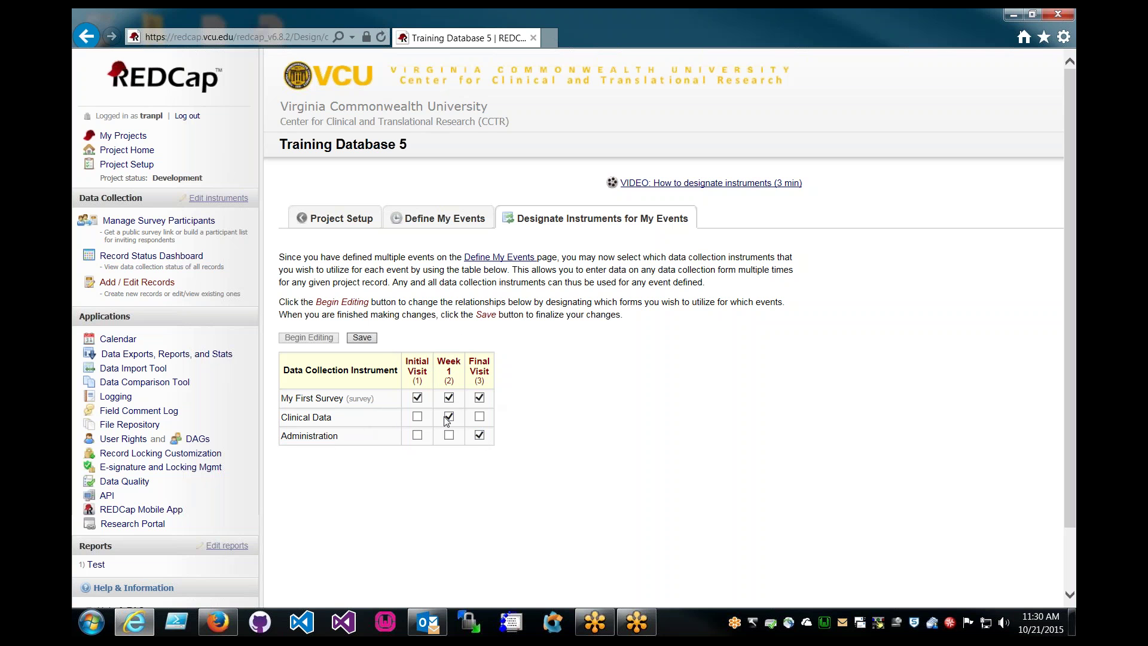
pyautogui.click(362, 339)
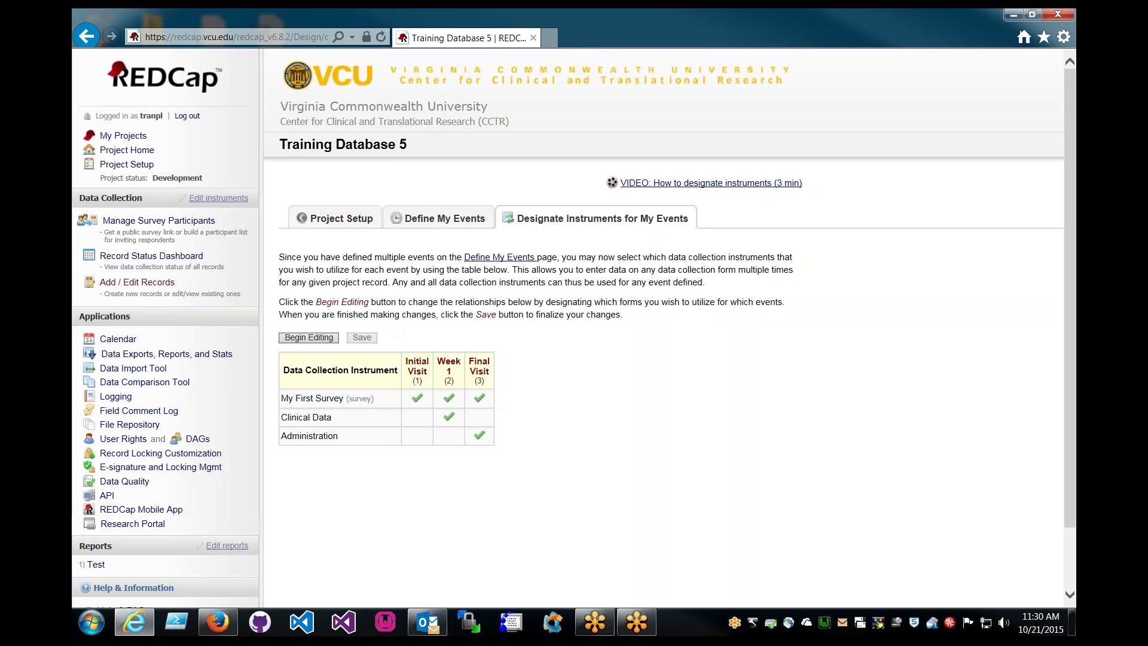
# Create new record Id 4 from the Add / Edit Records page
pyautogui.click(162, 288)
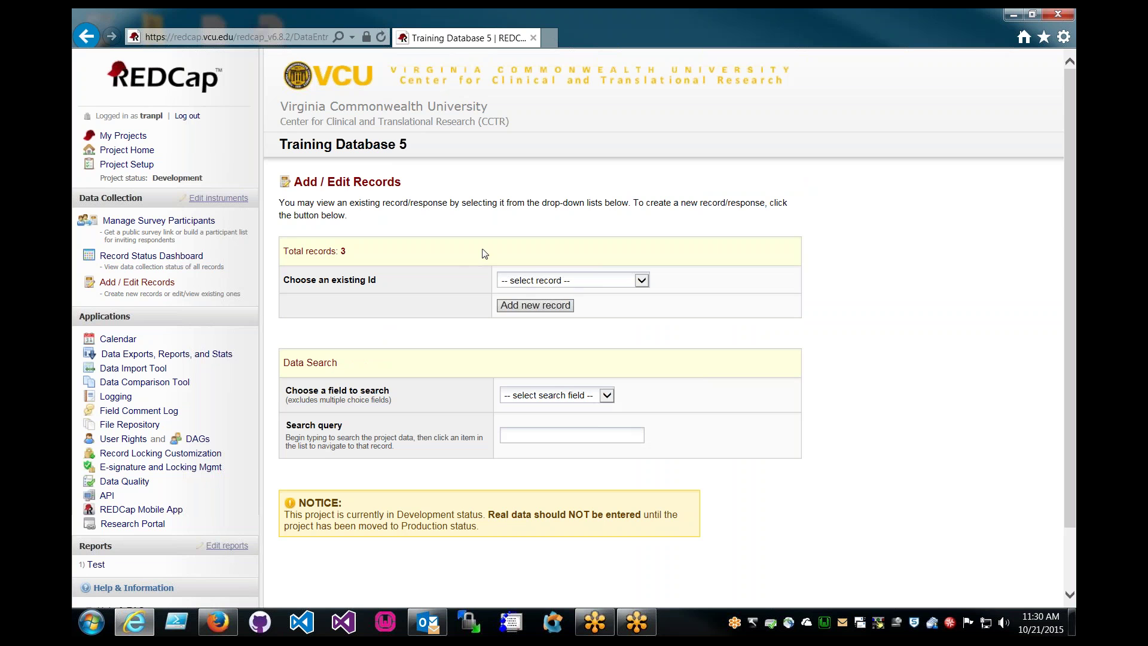
pyautogui.click(536, 305)
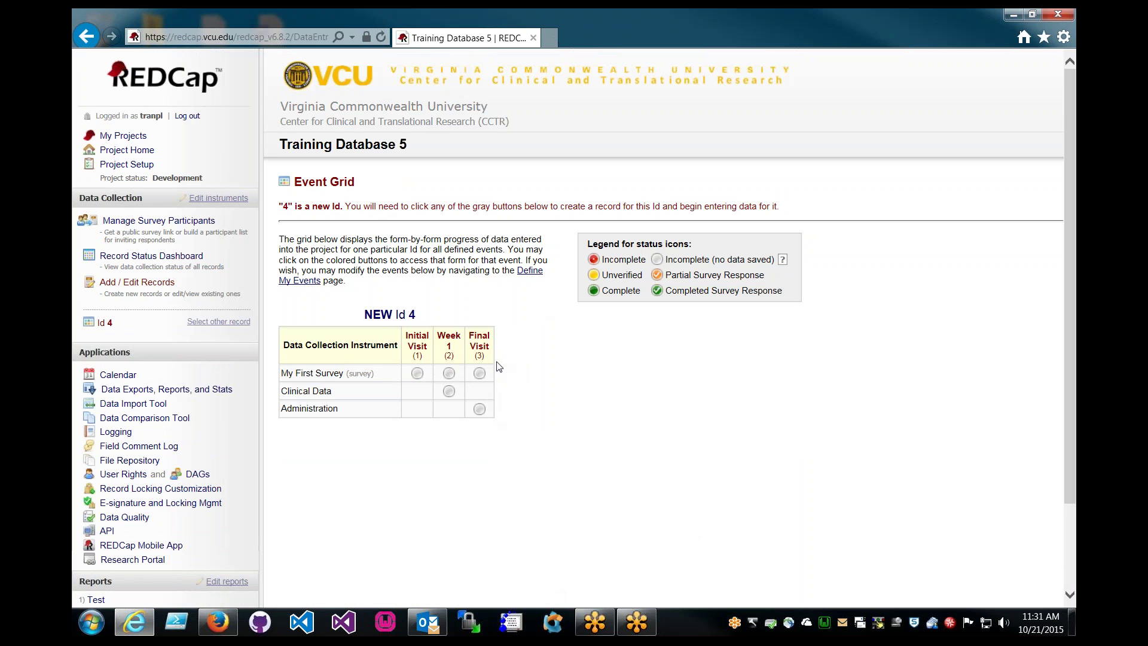
# In the Initial Visit survey, enter subject Id 4 and the participant's first and last name
pyautogui.click(417, 374)
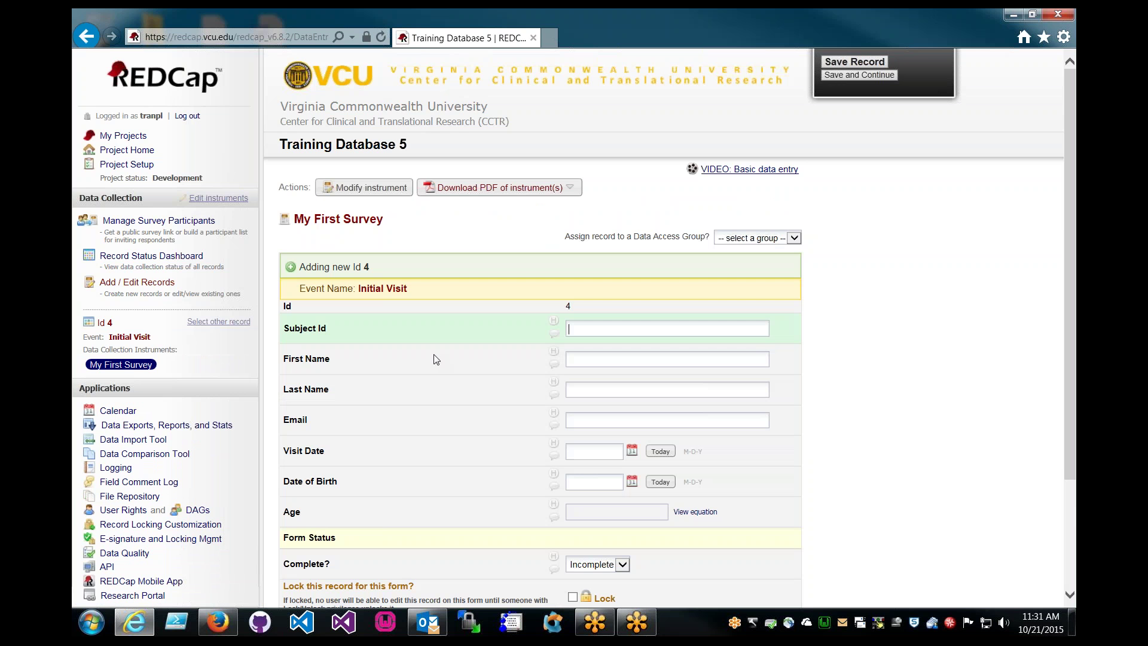
pyautogui.click(587, 329)
pyautogui.write('4')
pyautogui.press('Tab')
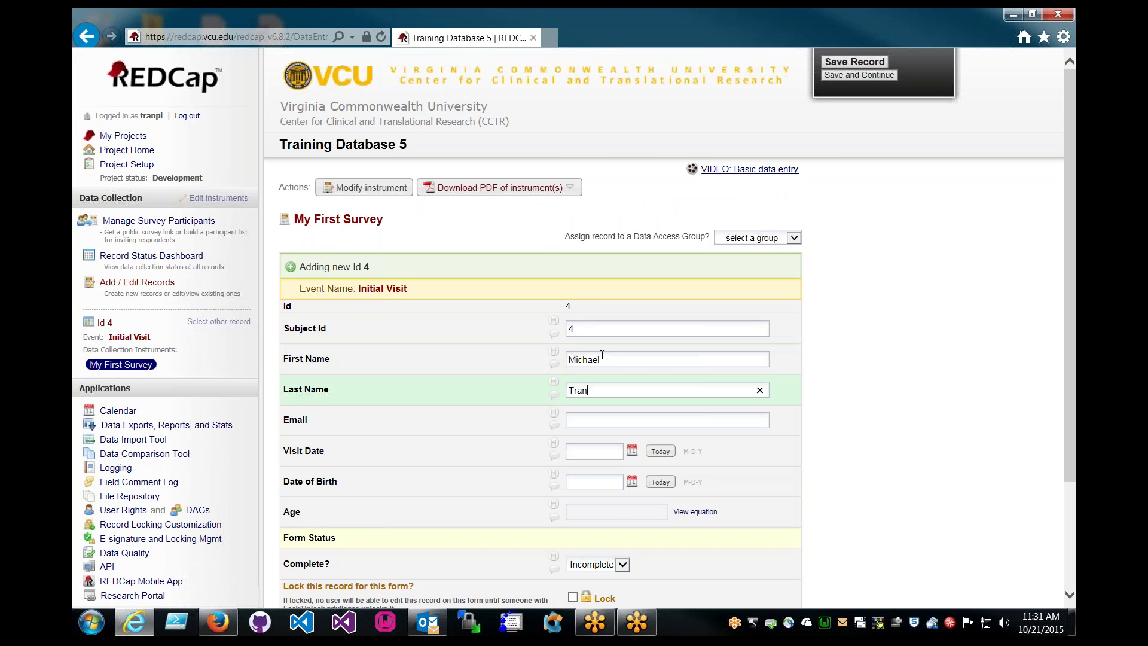
# Set visit date and date of birth to today, mark the form Complete, and save
pyautogui.scroll(-3, 706, 372)
pyautogui.click(660, 367)
pyautogui.click(660, 397)
pyautogui.scroll(-2, 638, 439)
pyautogui.click(597, 421)
pyautogui.click(589, 444)
pyautogui.click(611, 481)
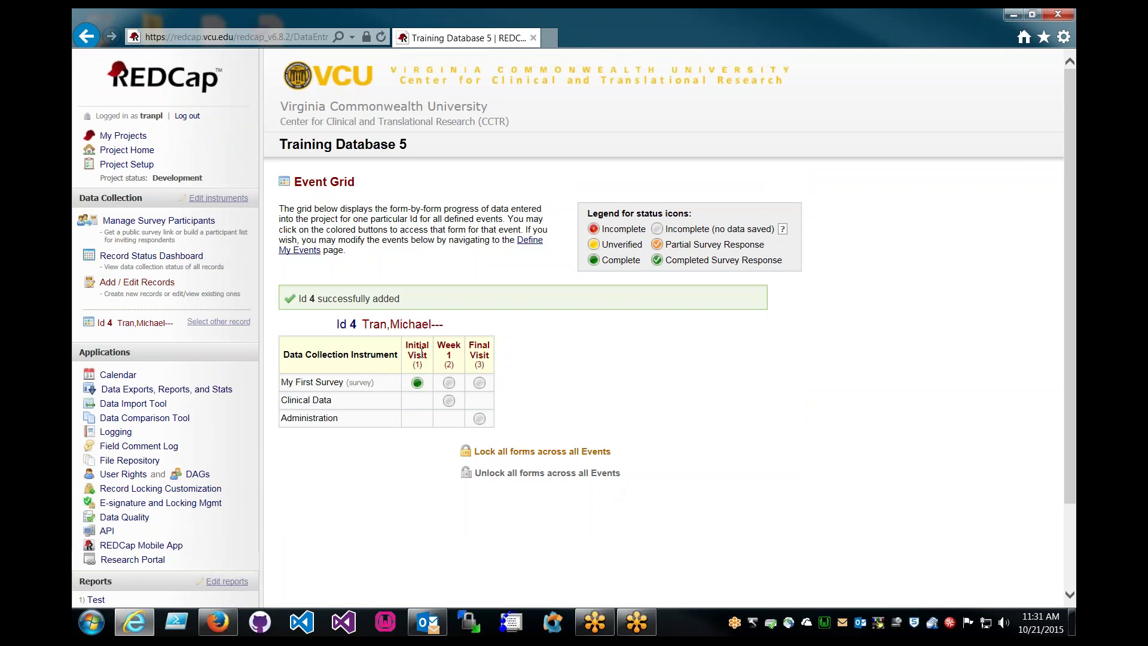
# Glance at record 4's Week 1 survey and the instrument-event designations, then go to Add / Edit Records
pyautogui.click(449, 383)
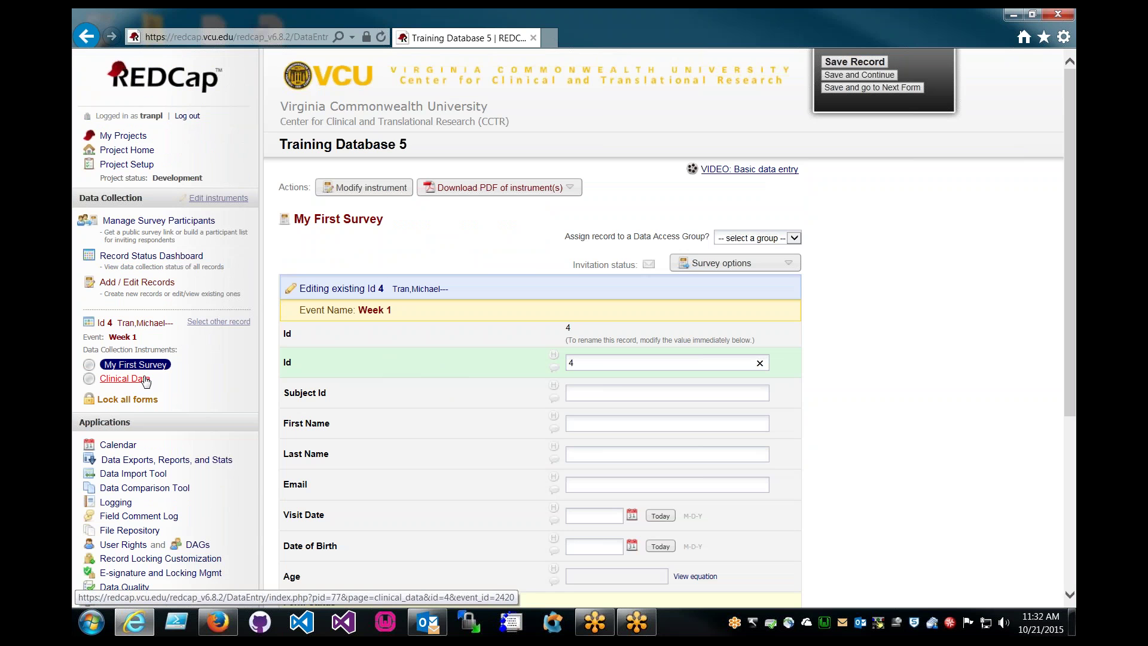
pyautogui.click(615, 393)
pyautogui.scroll(-2, 615, 394)
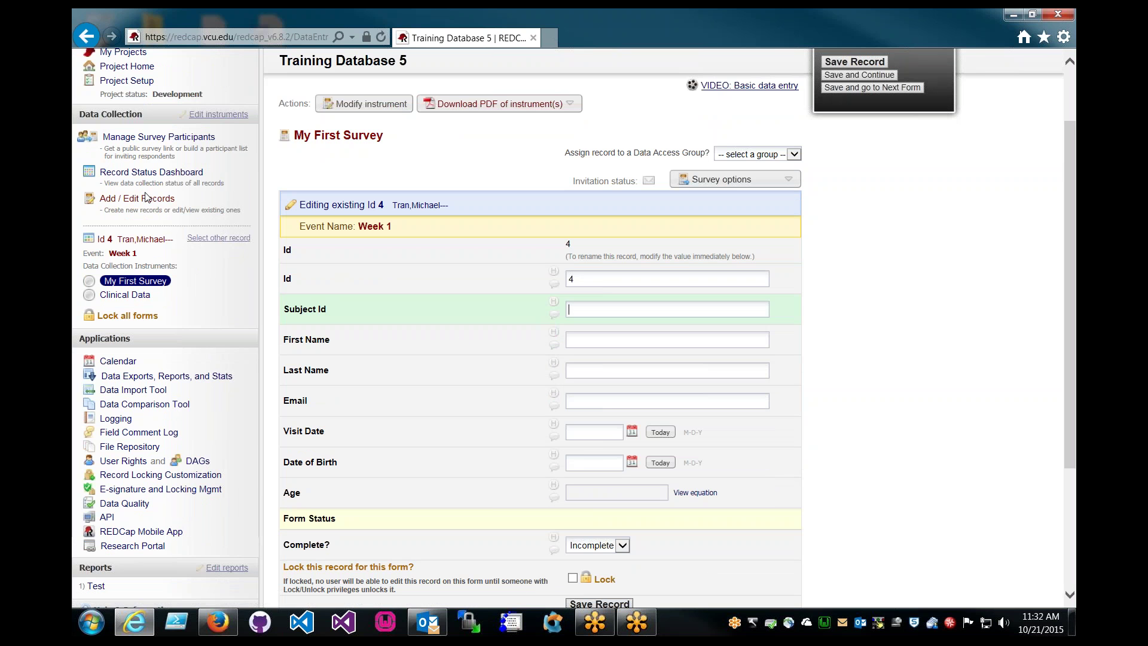
pyautogui.click(127, 80)
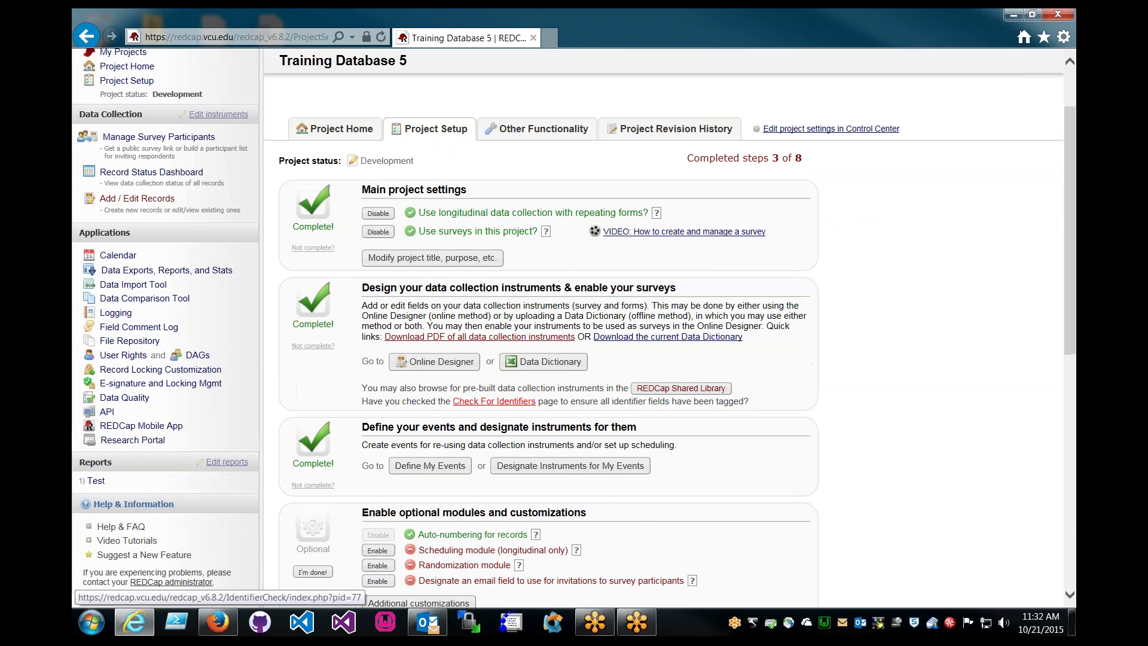
pyautogui.click(507, 465)
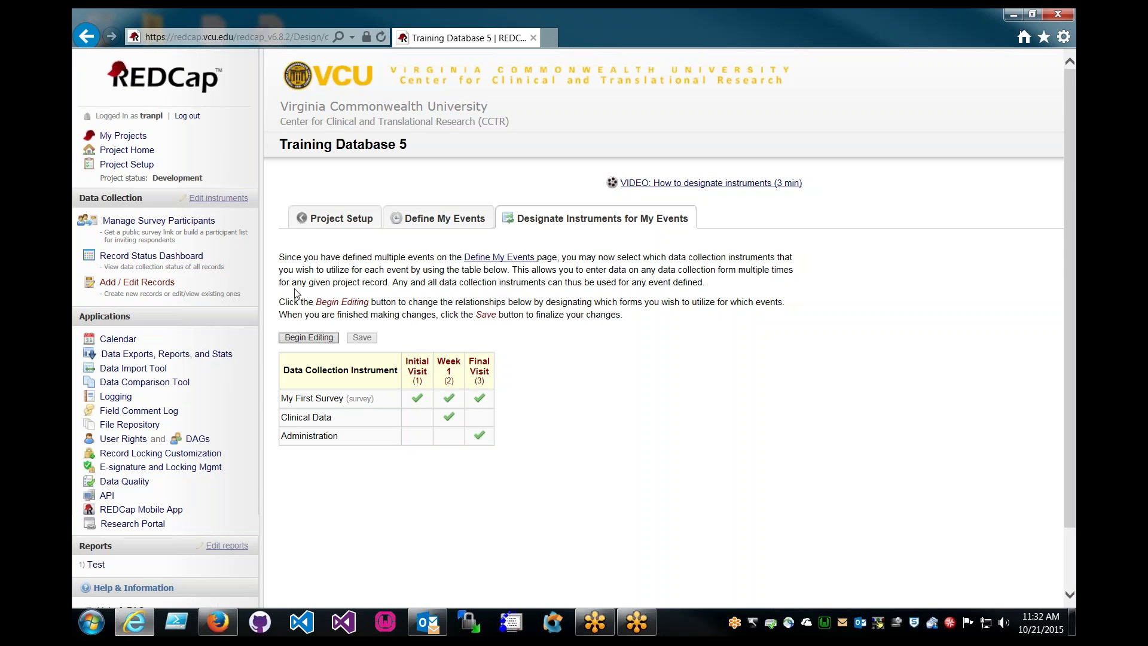
pyautogui.click(137, 283)
# Select record 4, check its Week 1 My First Survey and Clinical Data forms, then return to its event grid
pyautogui.click(641, 281)
pyautogui.click(619, 323)
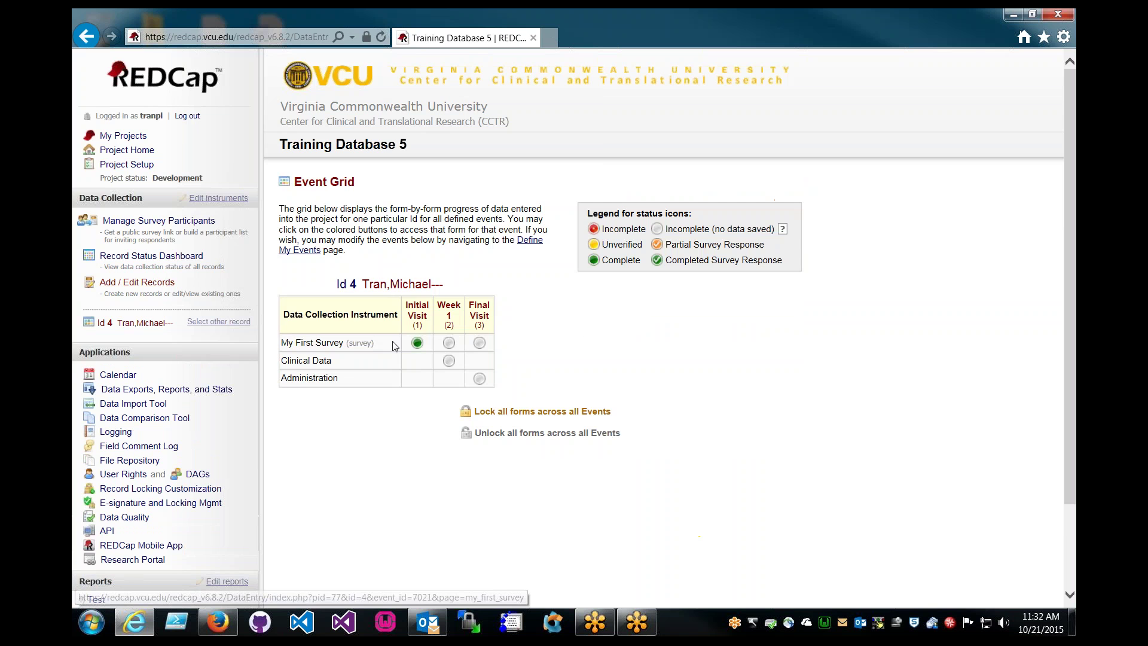
pyautogui.click(449, 344)
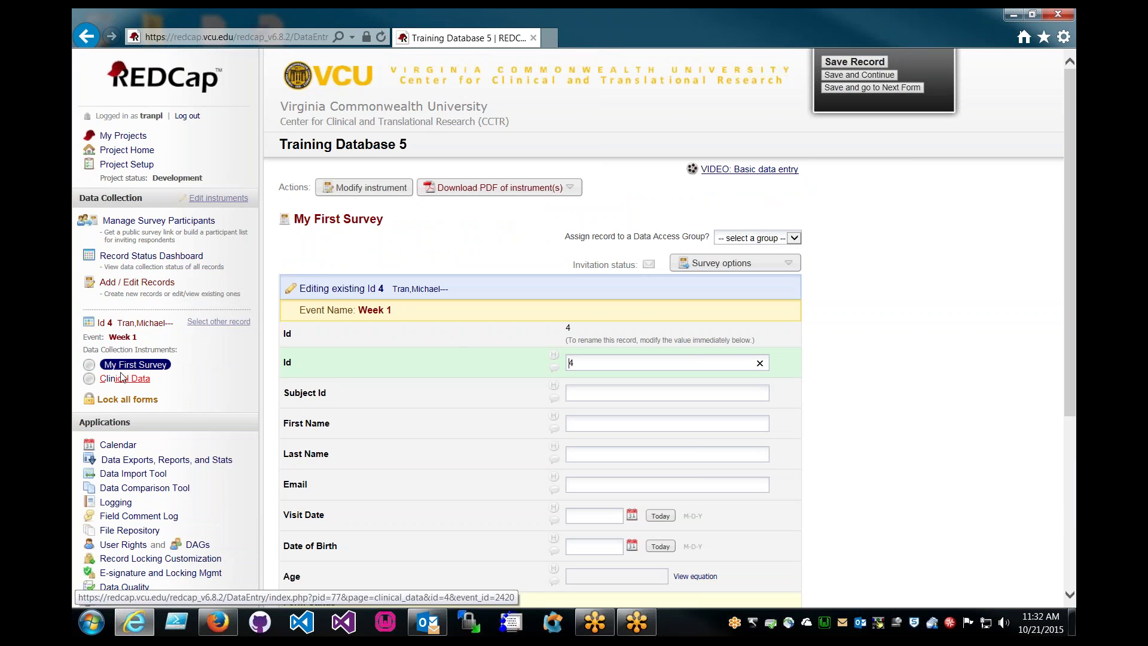
pyautogui.click(143, 378)
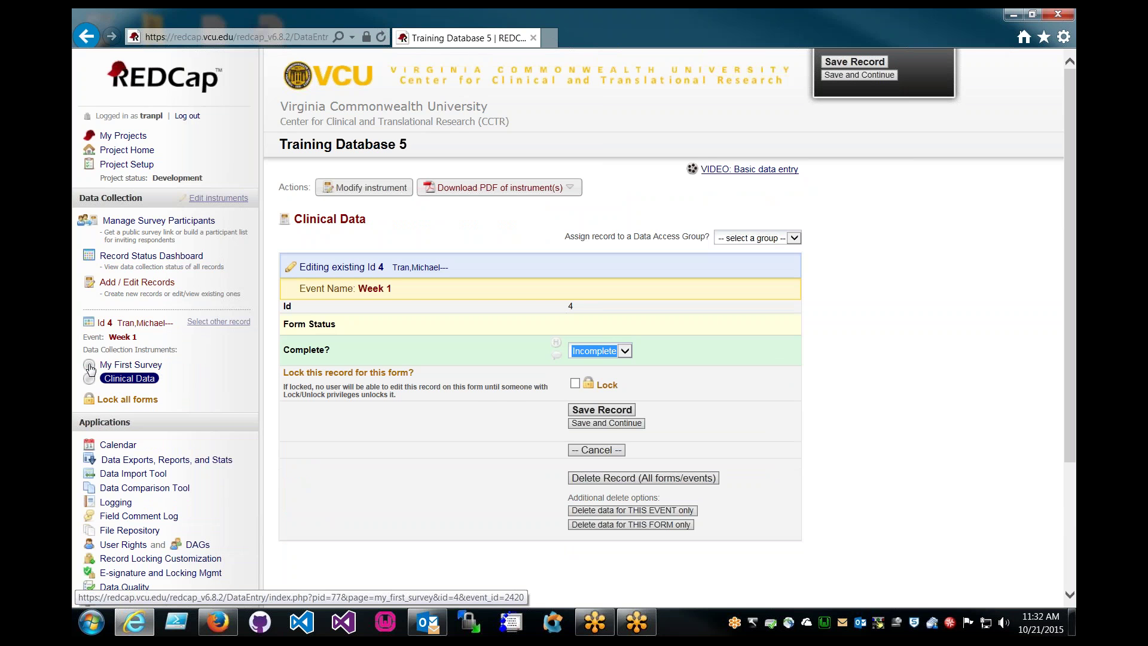
pyautogui.click(89, 379)
pyautogui.click(119, 365)
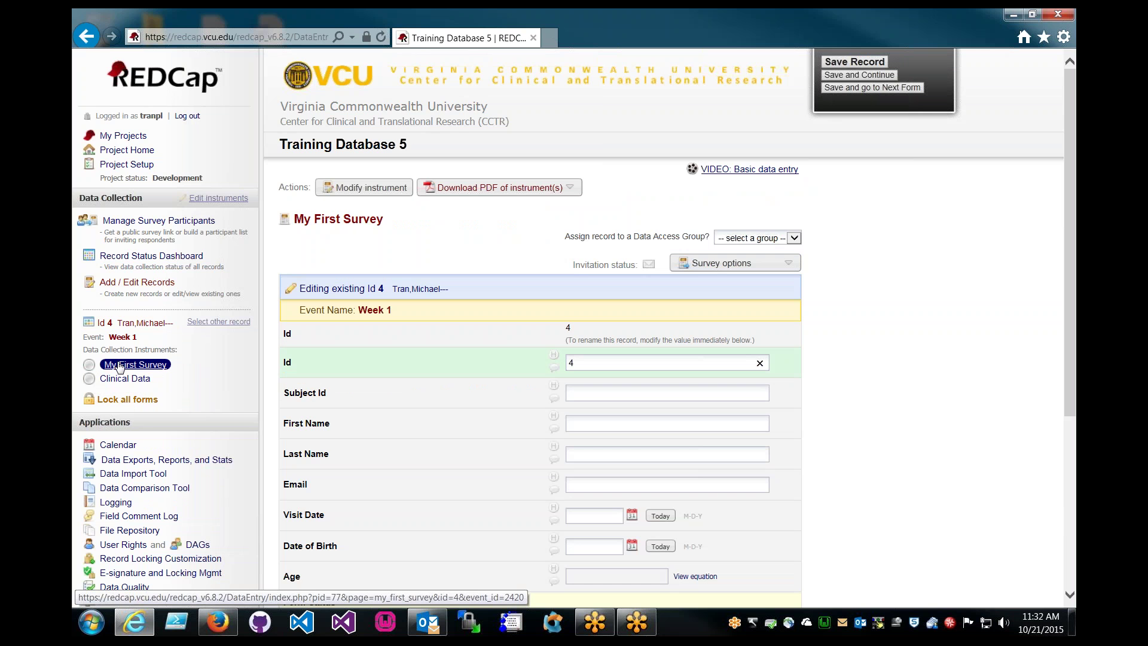
pyautogui.click(94, 383)
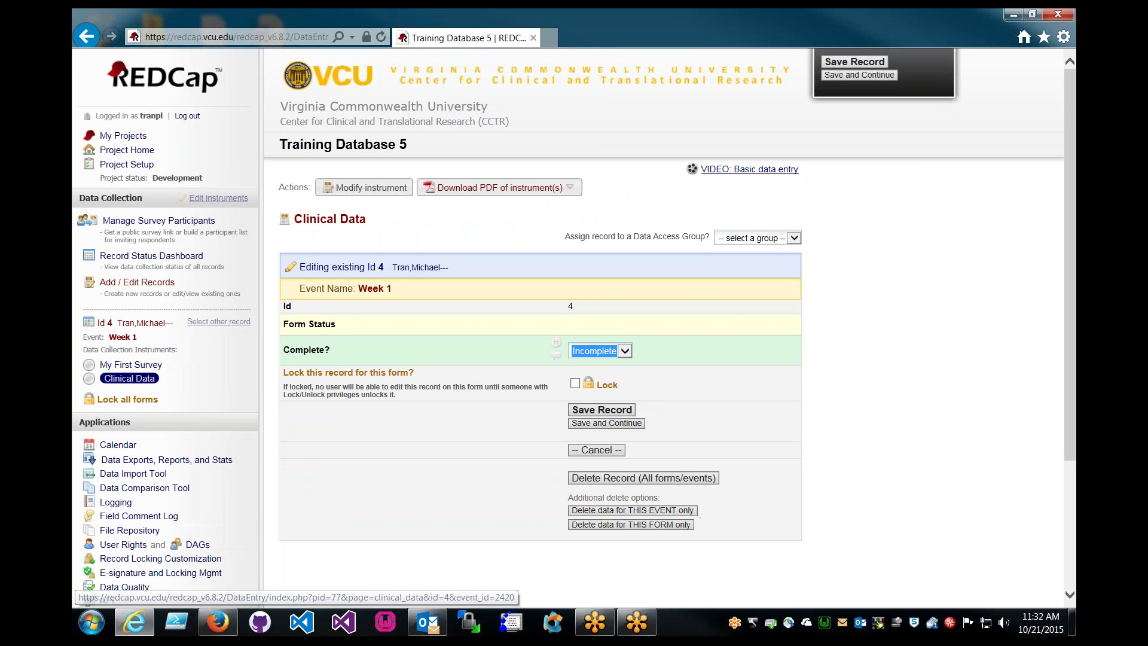
pyautogui.click(119, 365)
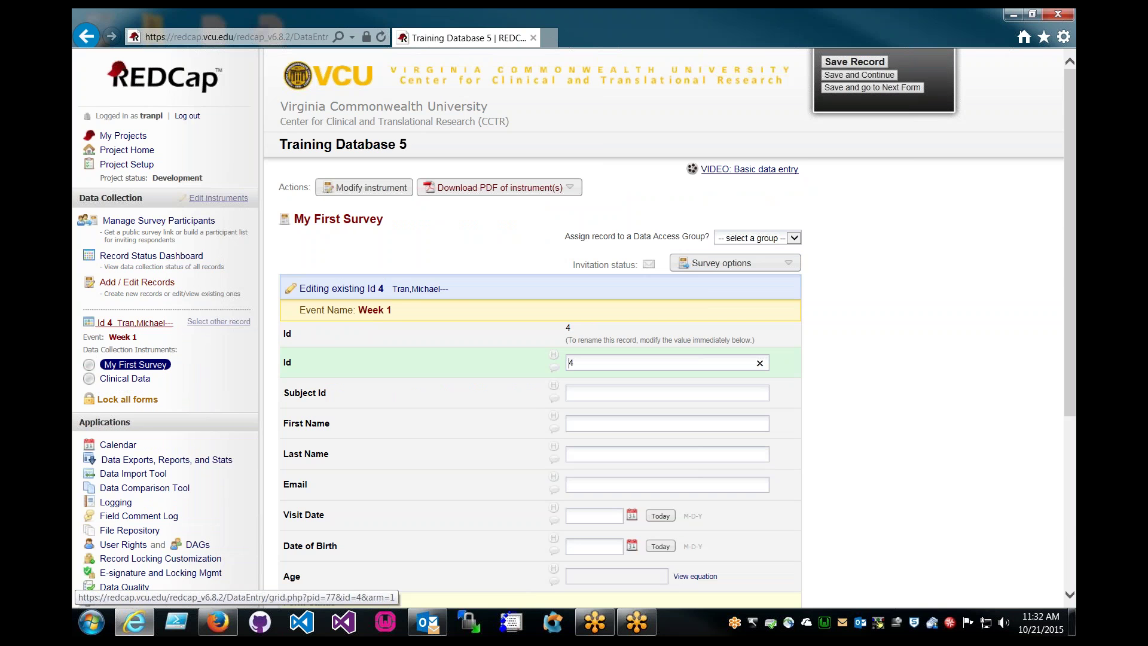
pyautogui.click(142, 327)
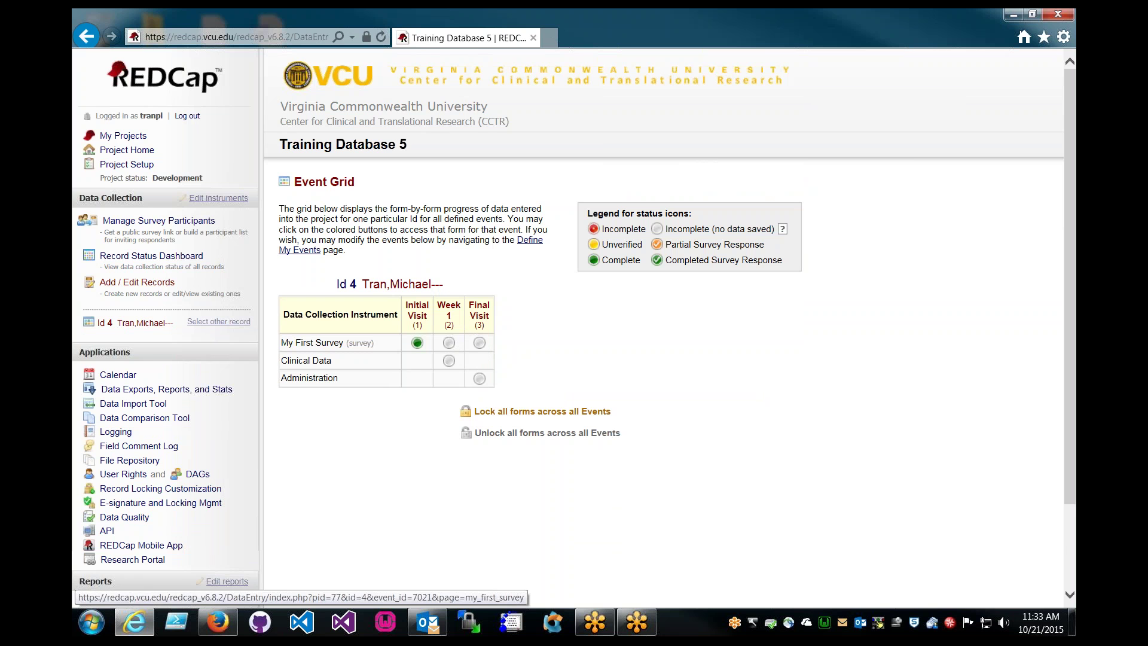
# View record 4's Final Visit My First Survey form, then return to the Project Setup checklist
pyautogui.click(480, 344)
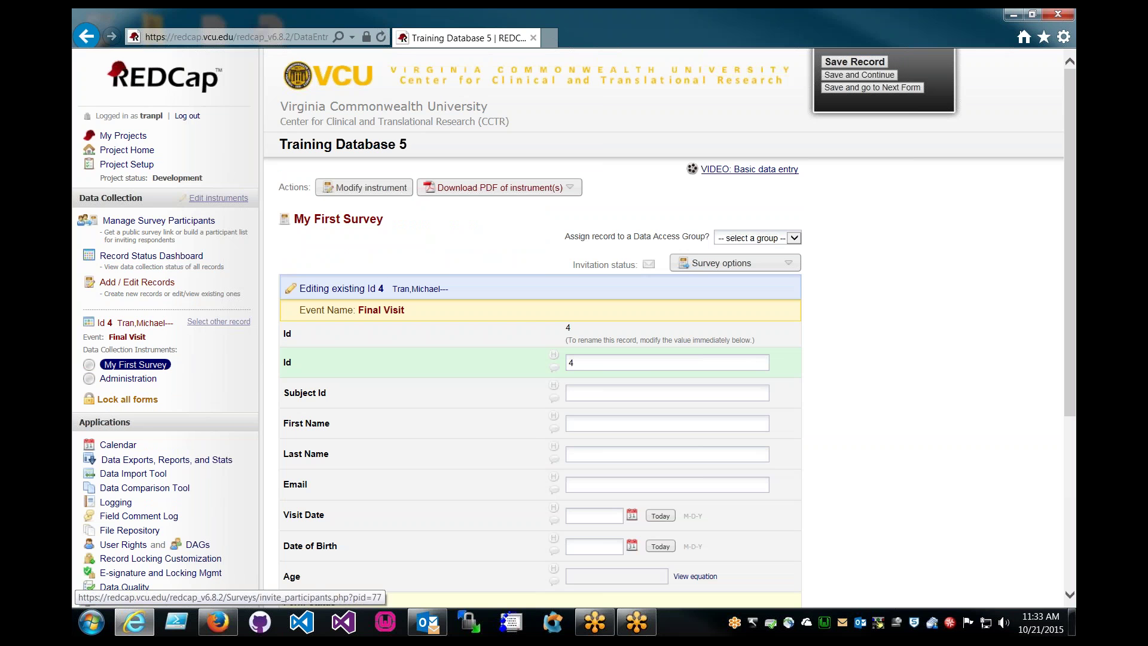
pyautogui.click(127, 164)
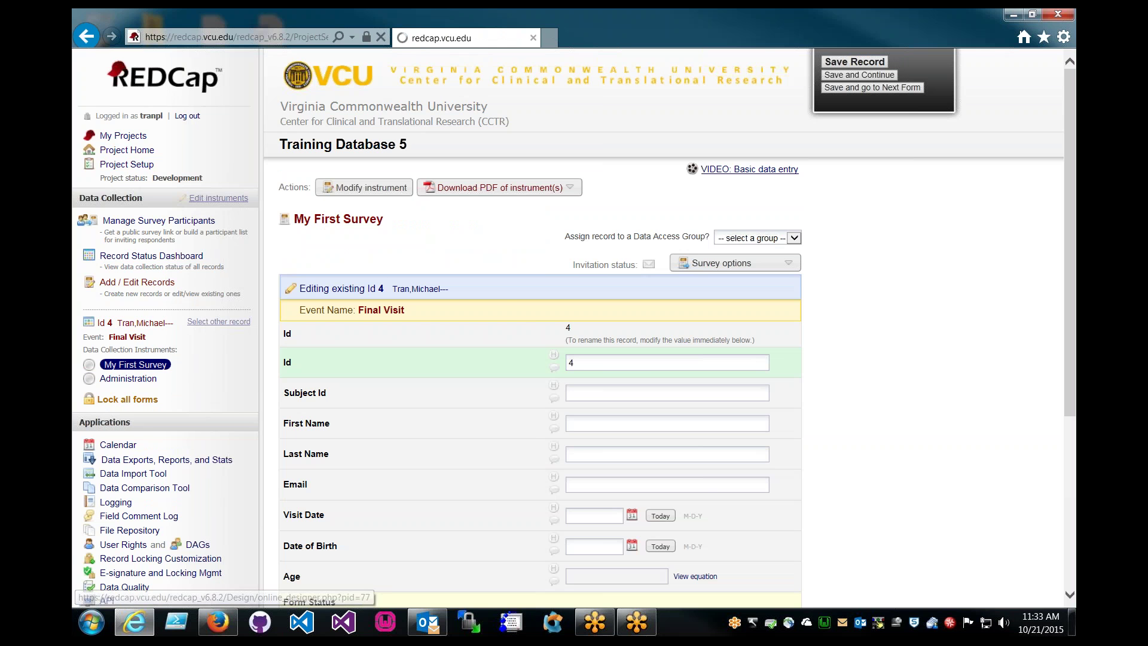
pyautogui.scroll(-3, 547, 357)
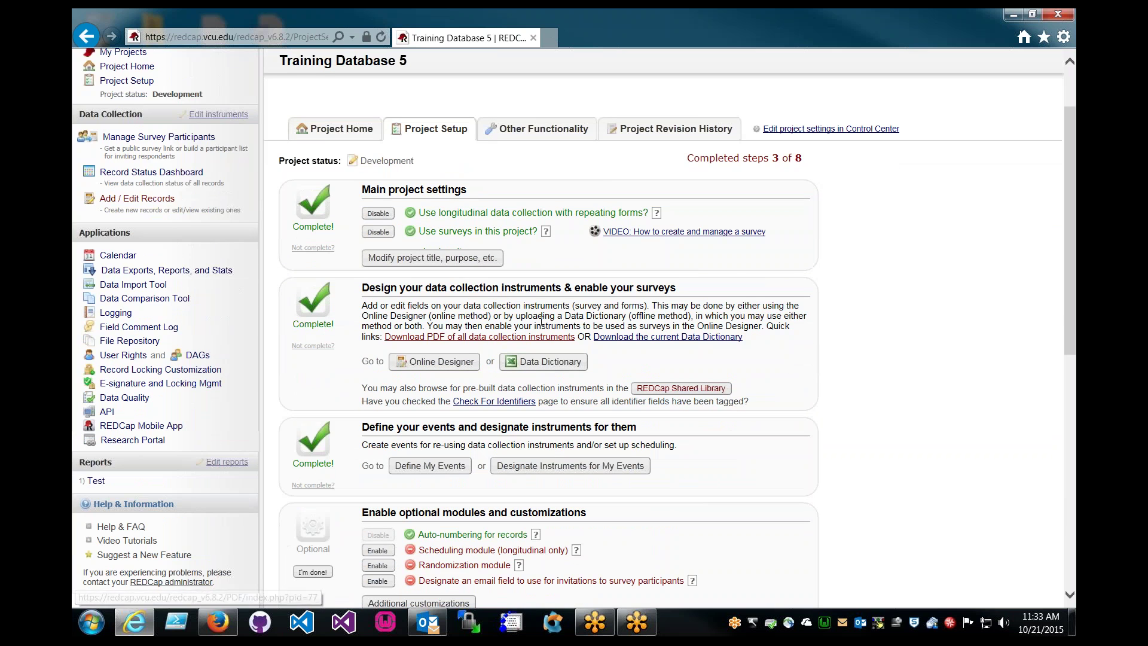
# Remove My First Survey from the Final Visit event in the instrument-event assignments and save
pyautogui.click(570, 465)
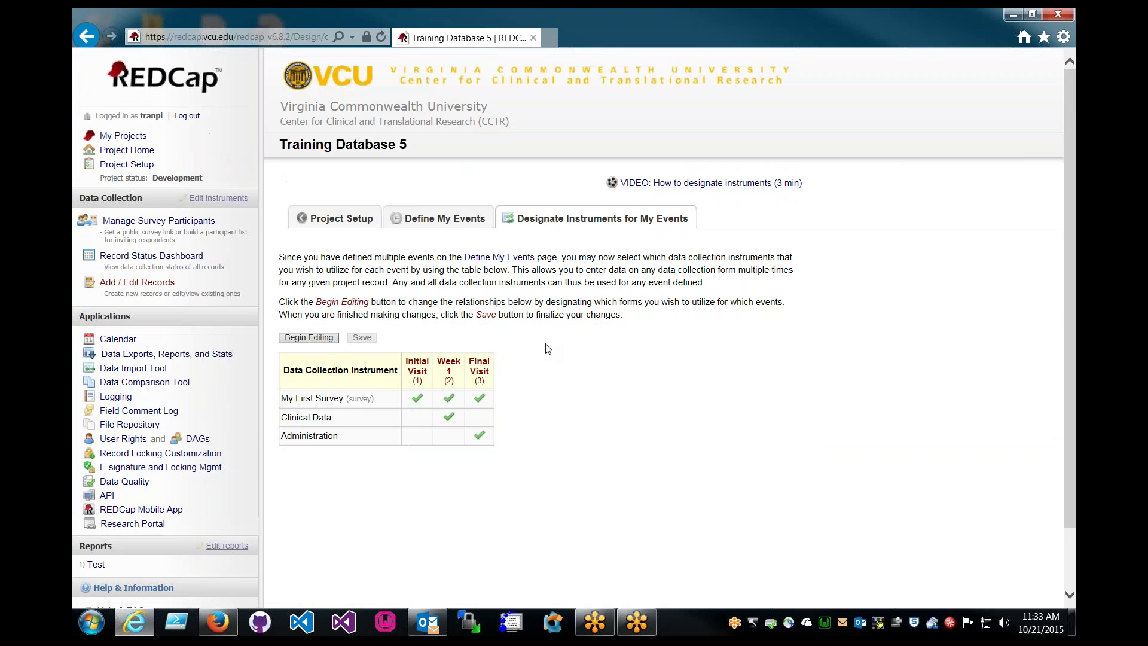
pyautogui.click(335, 337)
pyautogui.click(479, 397)
pyautogui.click(362, 338)
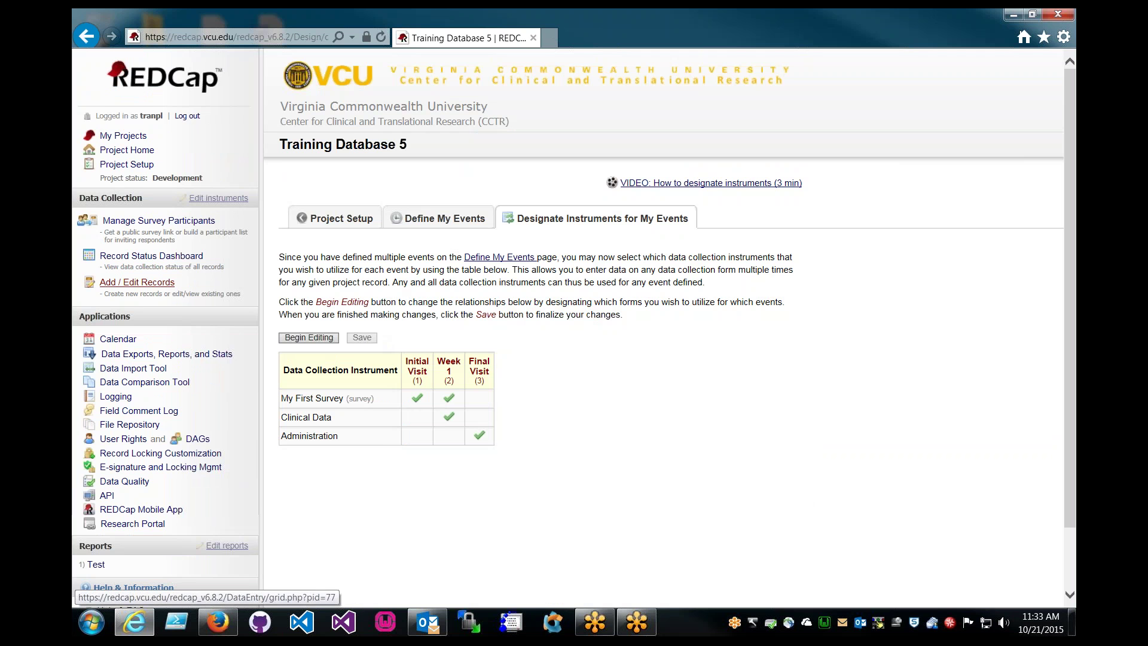
# Open record 4's Administration form for the Final Visit event
pyautogui.click(137, 283)
pyautogui.click(580, 281)
pyautogui.click(580, 322)
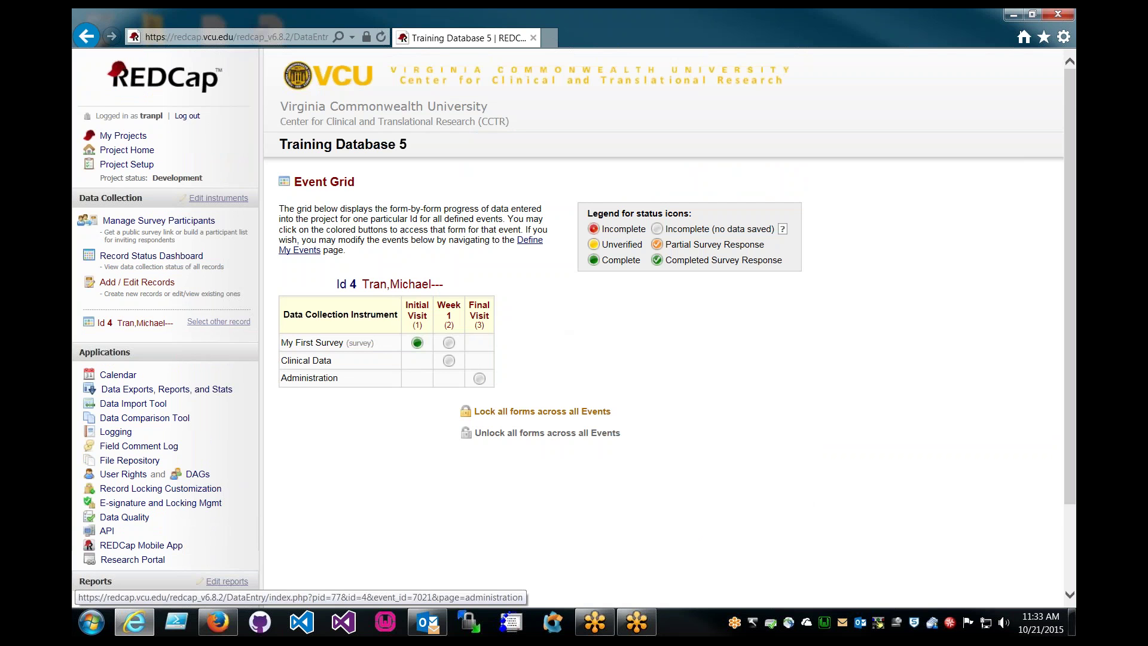
pyautogui.click(480, 380)
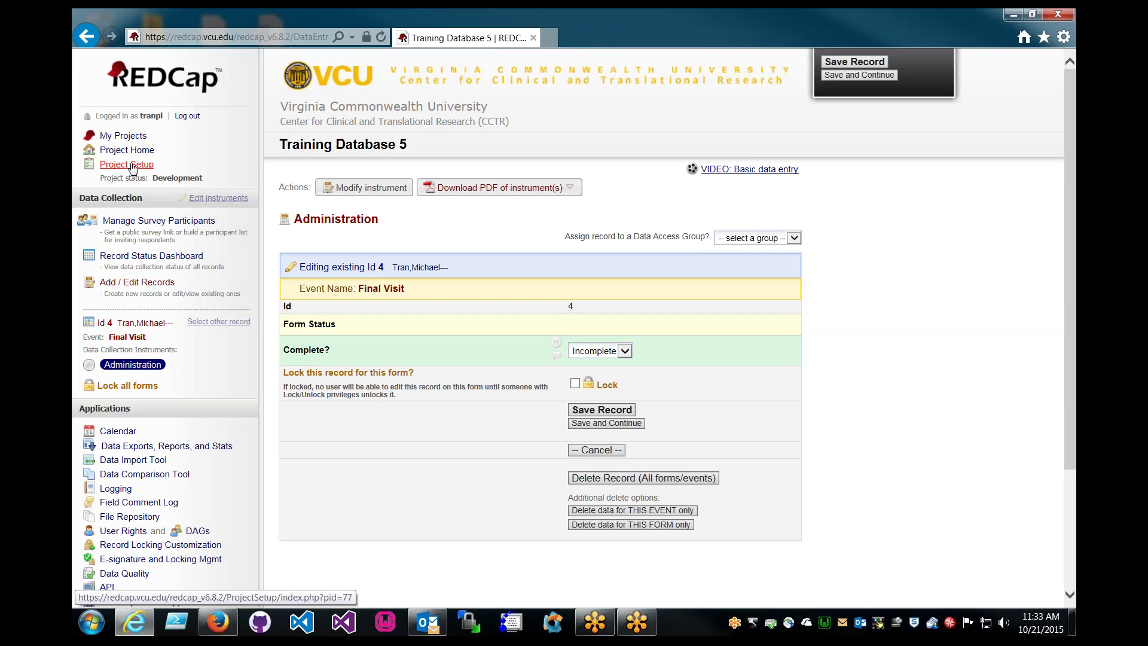
# Enable 'Scheduling module (longitudinal only)' under the Project Setup optional modules
pyautogui.click(132, 165)
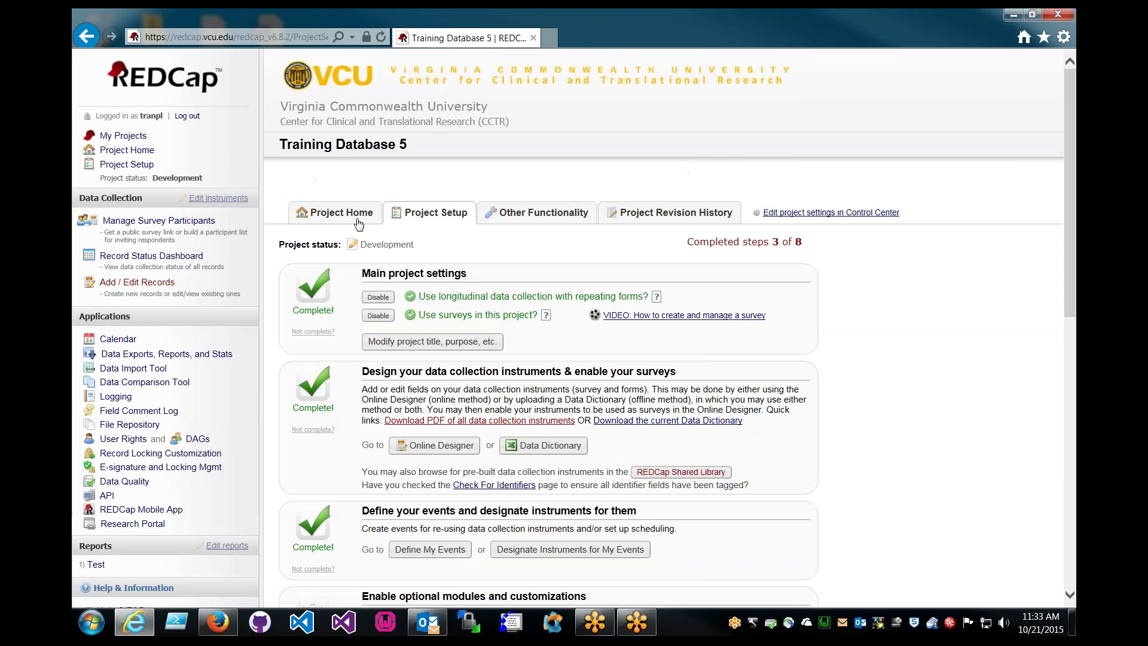
pyautogui.scroll(-1, 347, 320)
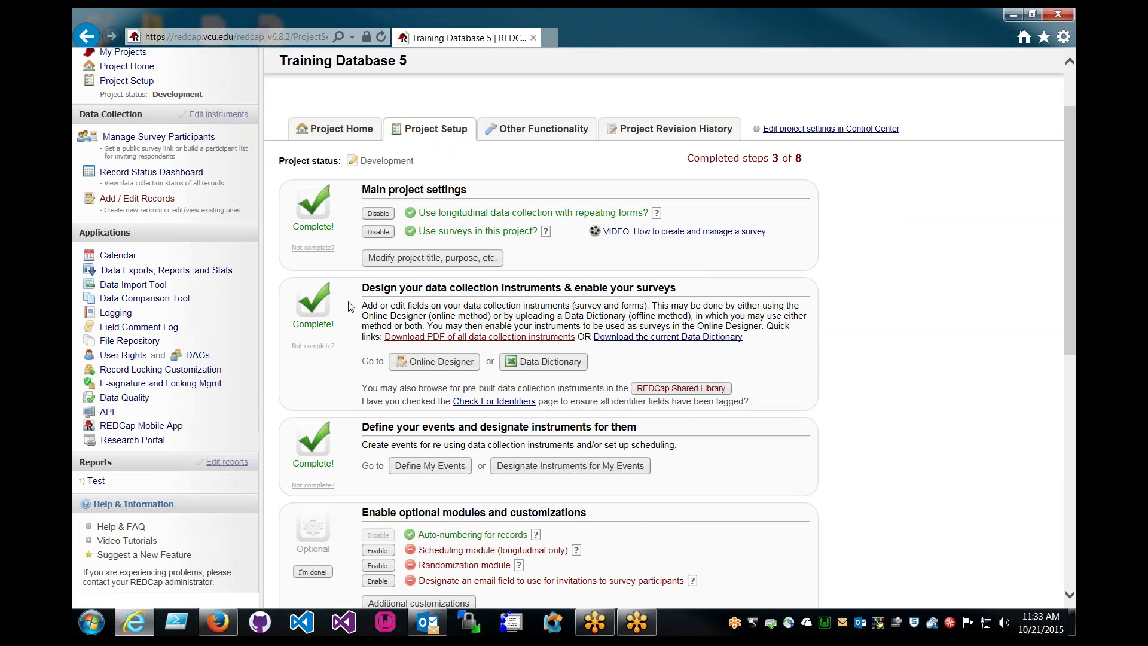
pyautogui.scroll(-1, 351, 294)
pyautogui.scroll(-1, 347, 287)
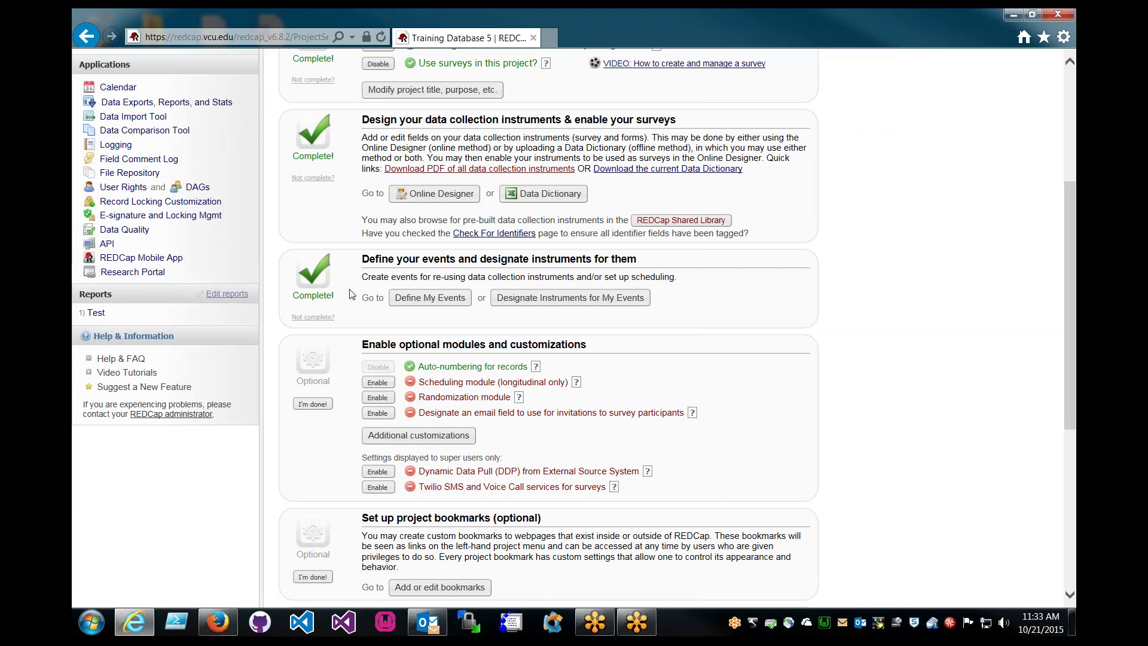
pyautogui.scroll(-1, 353, 294)
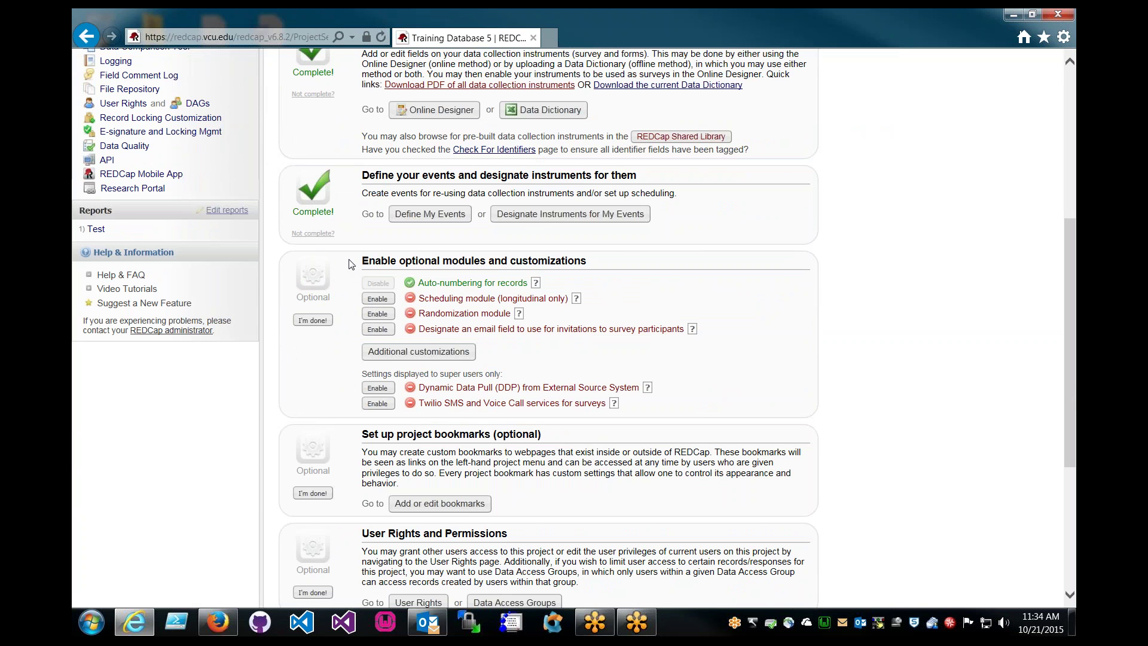
pyautogui.scroll(1, 351, 264)
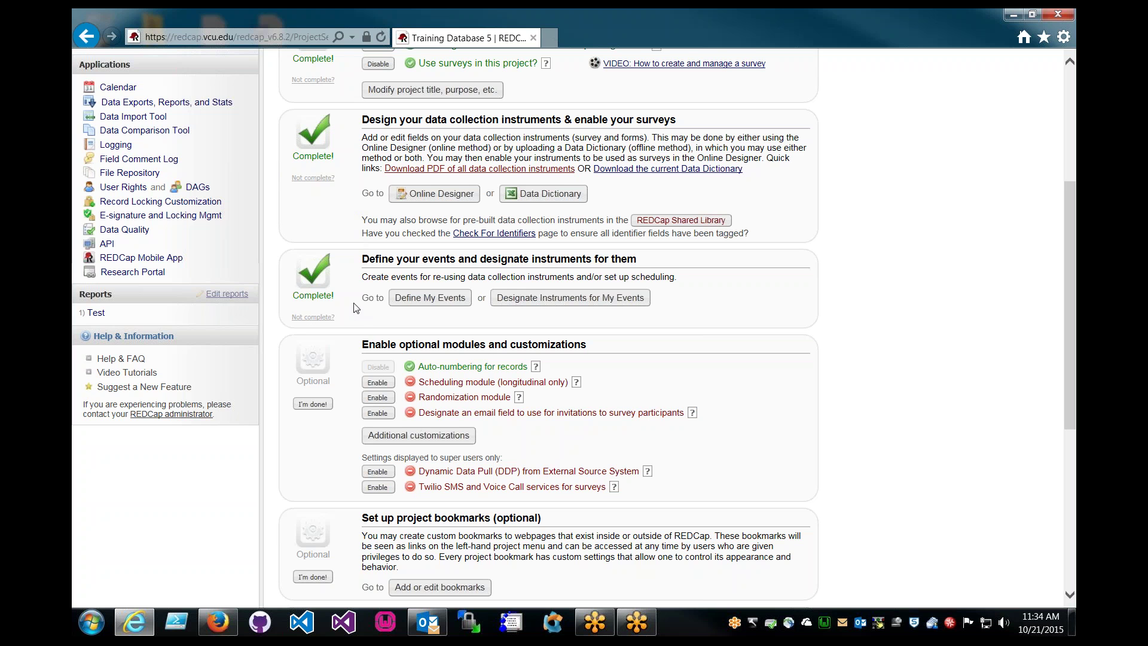
pyautogui.scroll(3, 354, 299)
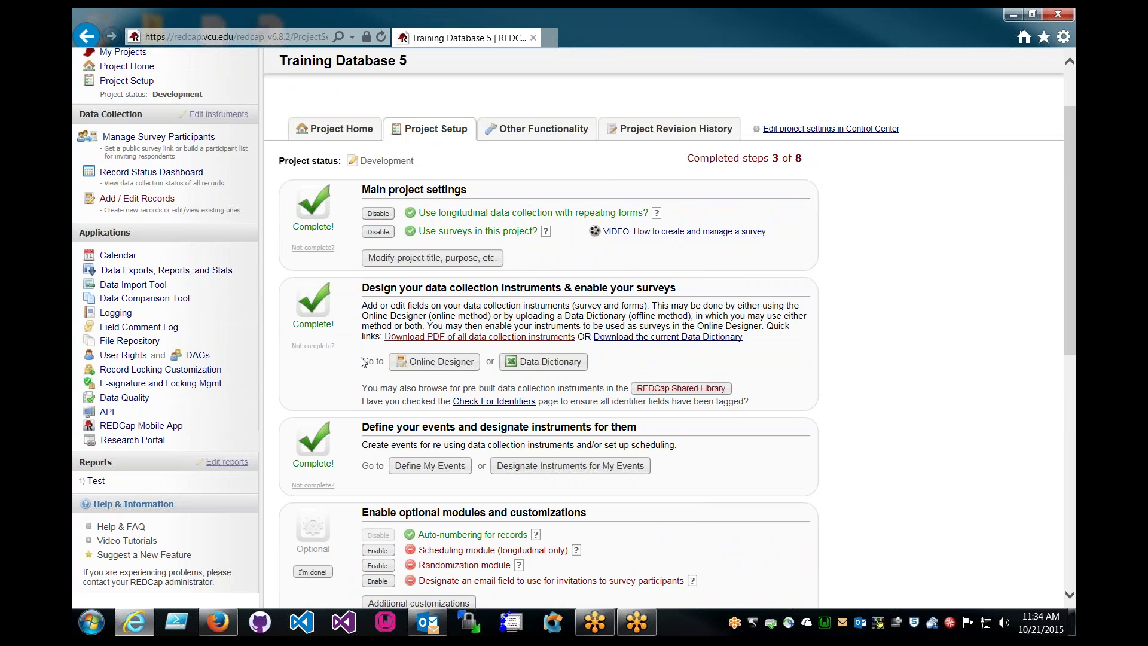
pyautogui.scroll(-1, 410, 485)
pyautogui.scroll(-1, 410, 486)
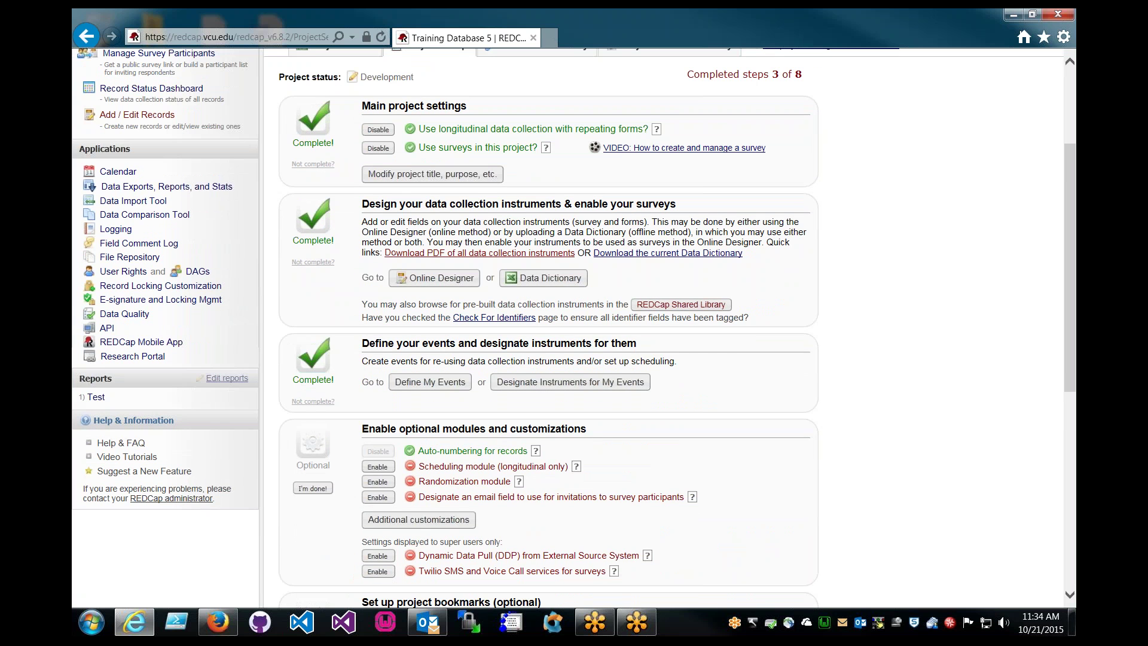
pyautogui.click(378, 466)
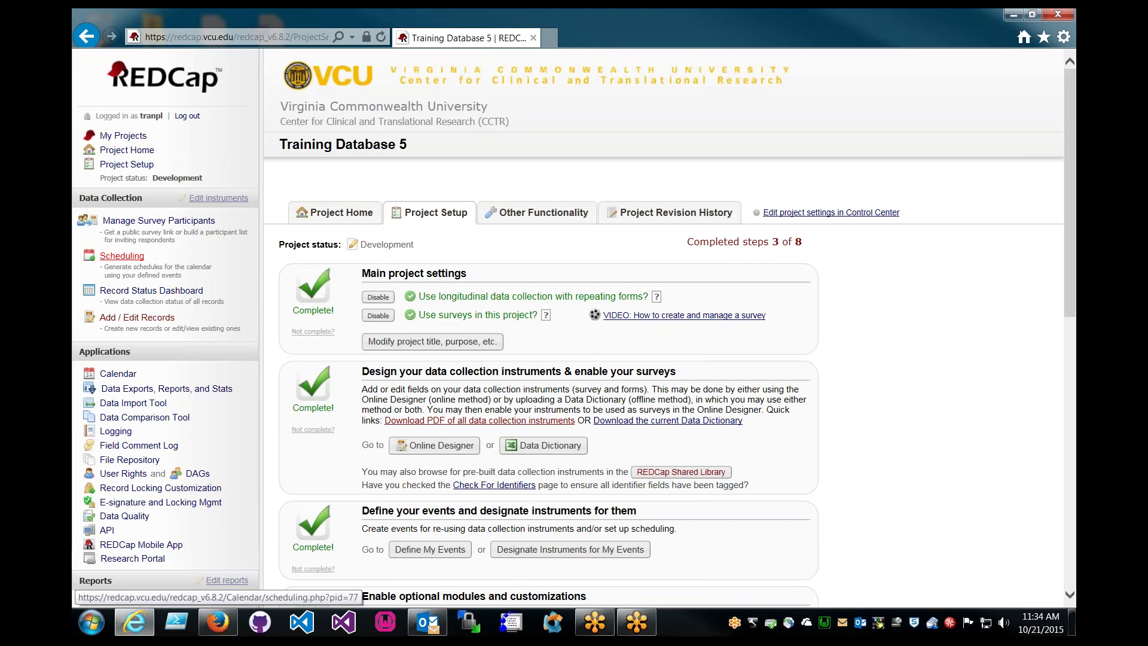
# Choose unscheduled record 4 and generate its projected schedule starting 10/21/2015
pyautogui.click(122, 256)
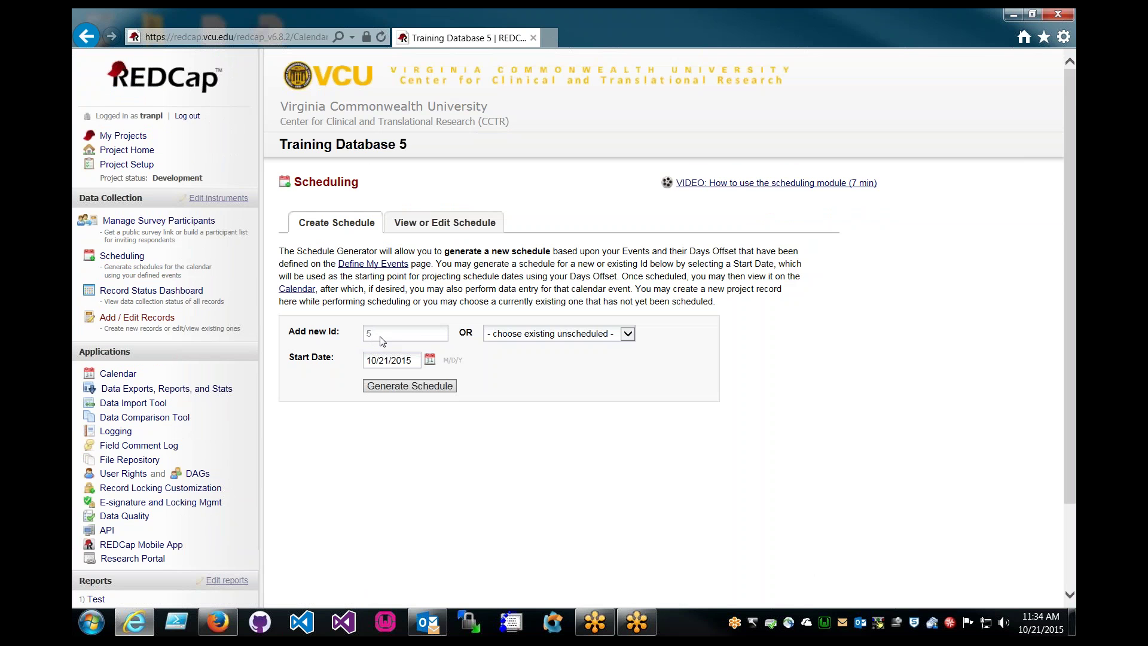
pyautogui.click(608, 335)
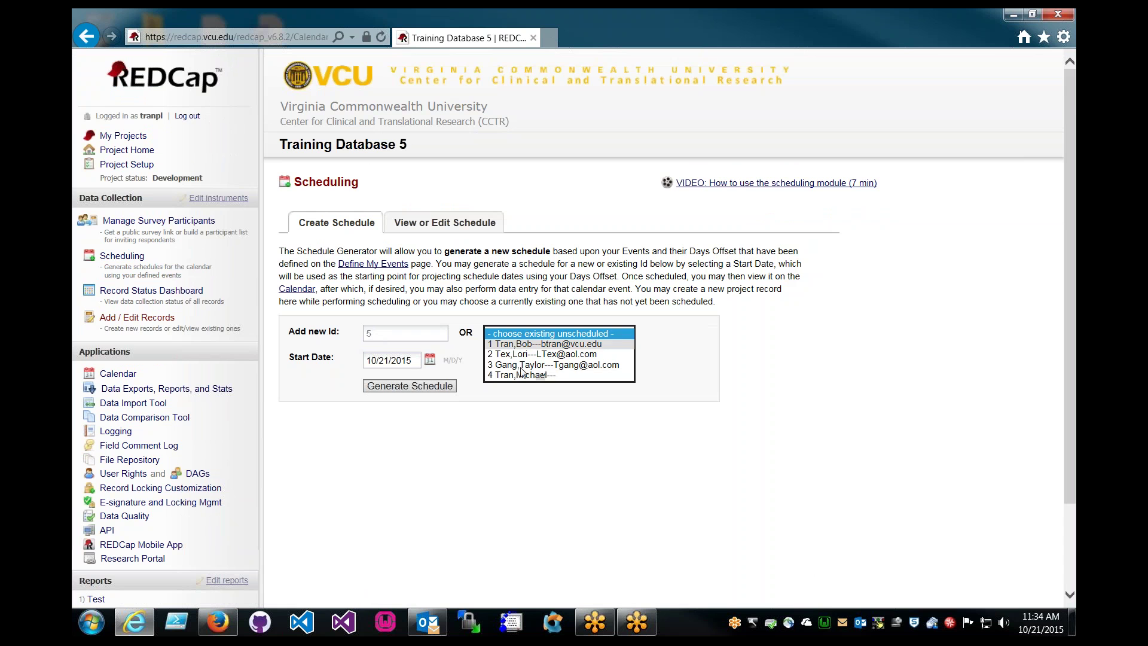
pyautogui.click(438, 321)
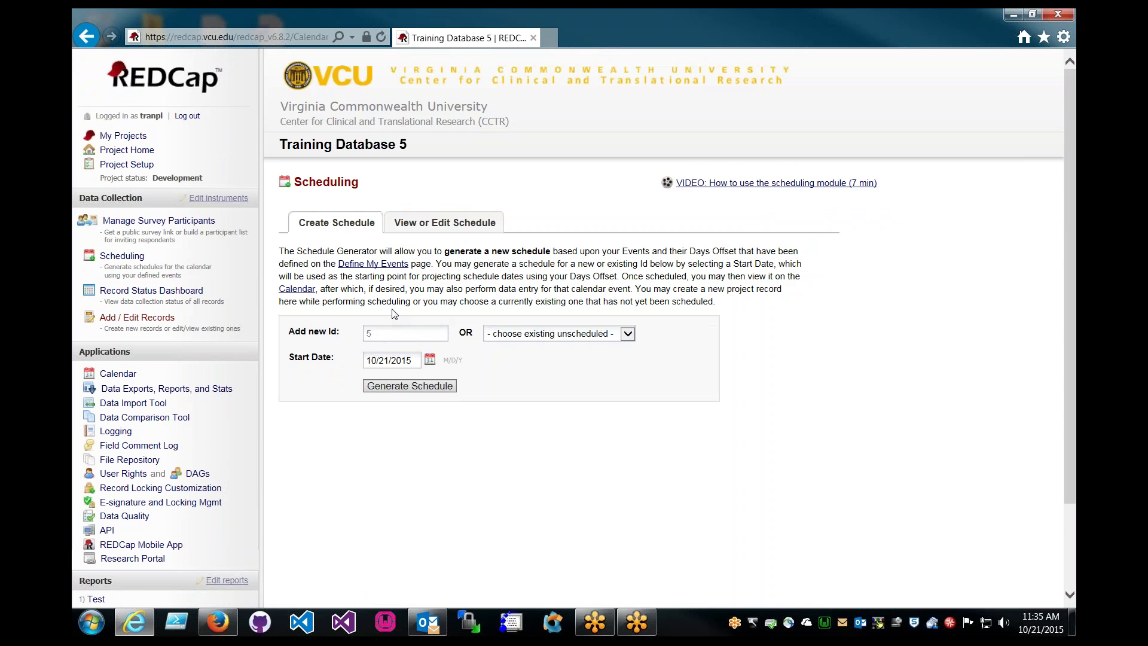
pyautogui.click(542, 336)
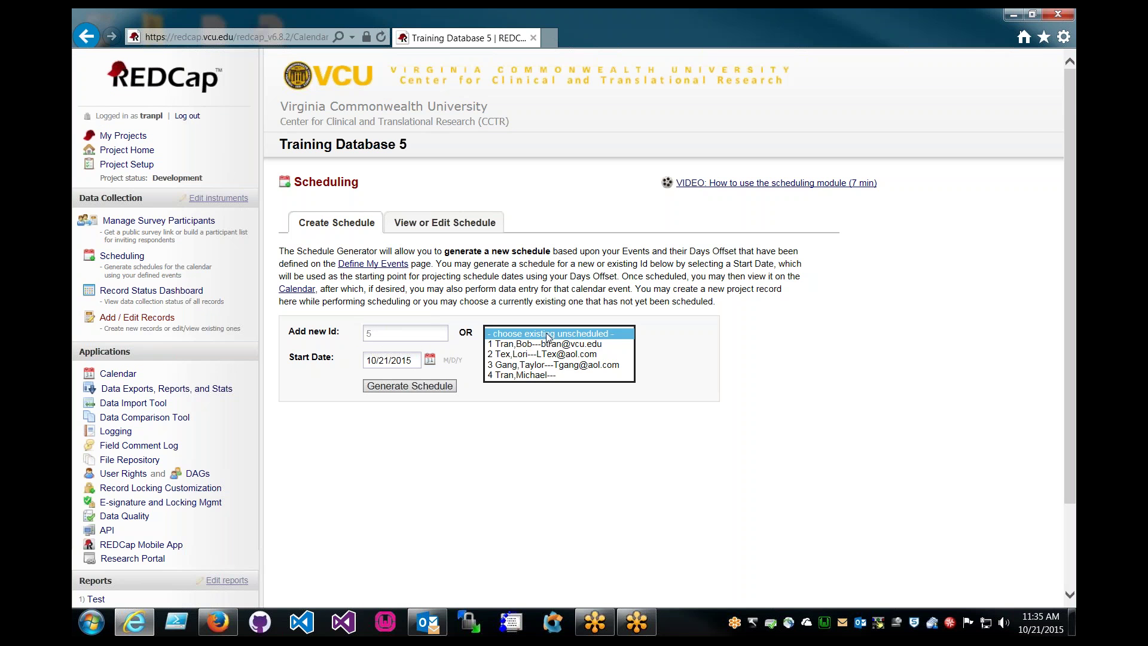
pyautogui.click(554, 375)
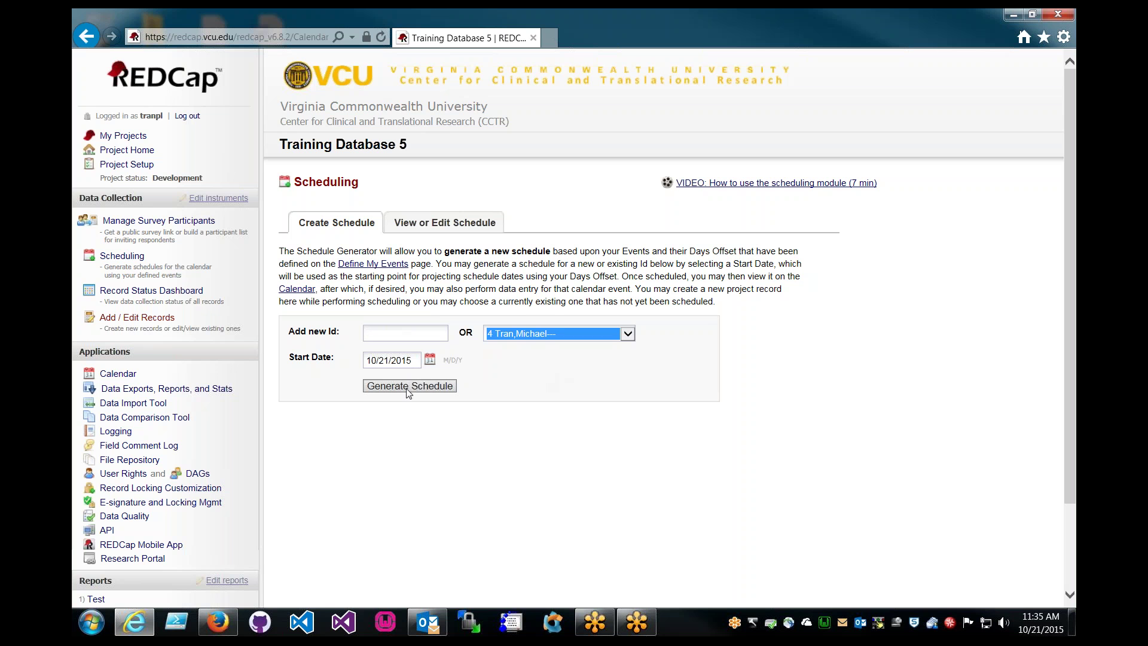
pyautogui.click(443, 385)
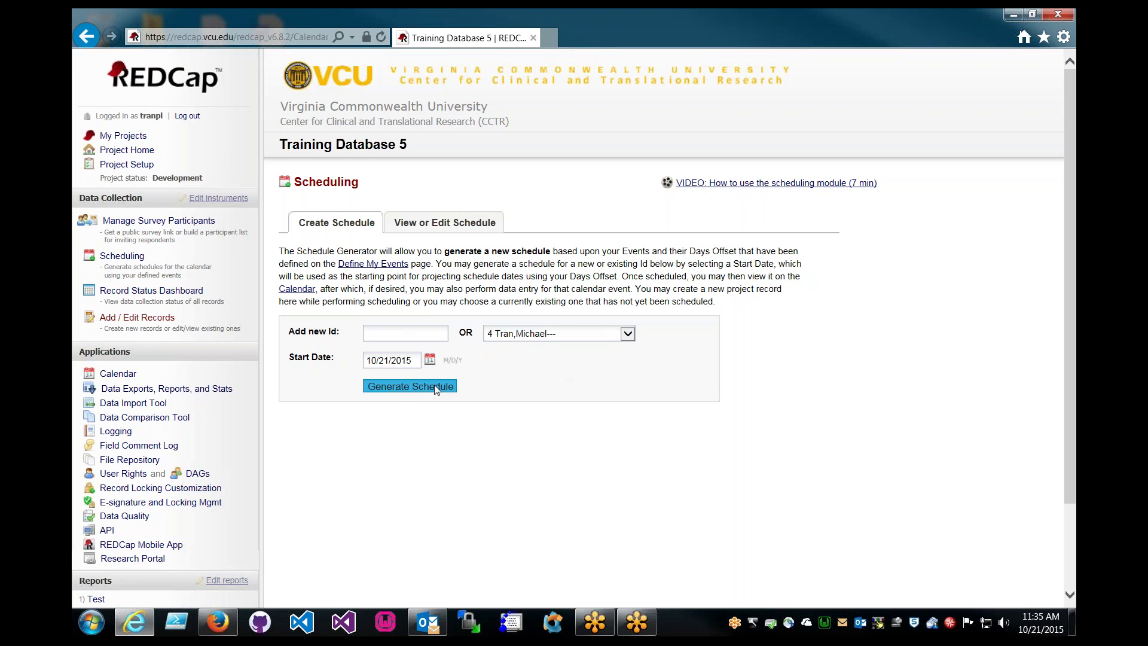
pyautogui.scroll(-4, 469, 385)
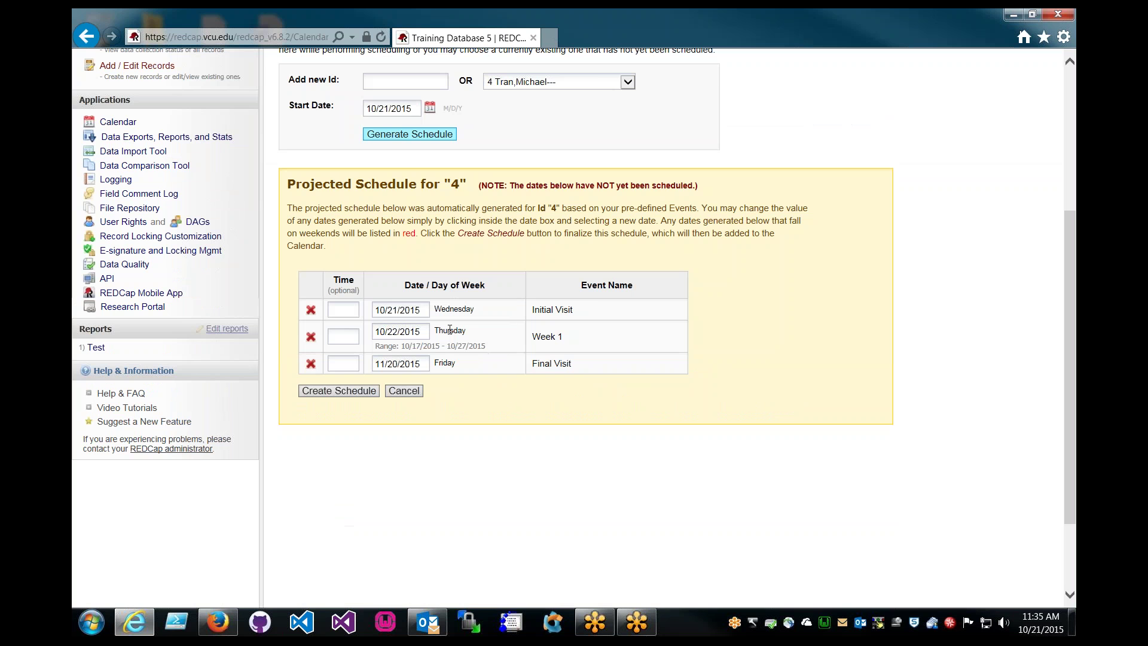
# Set the Week 1 visit time to 11:33am
pyautogui.click(346, 336)
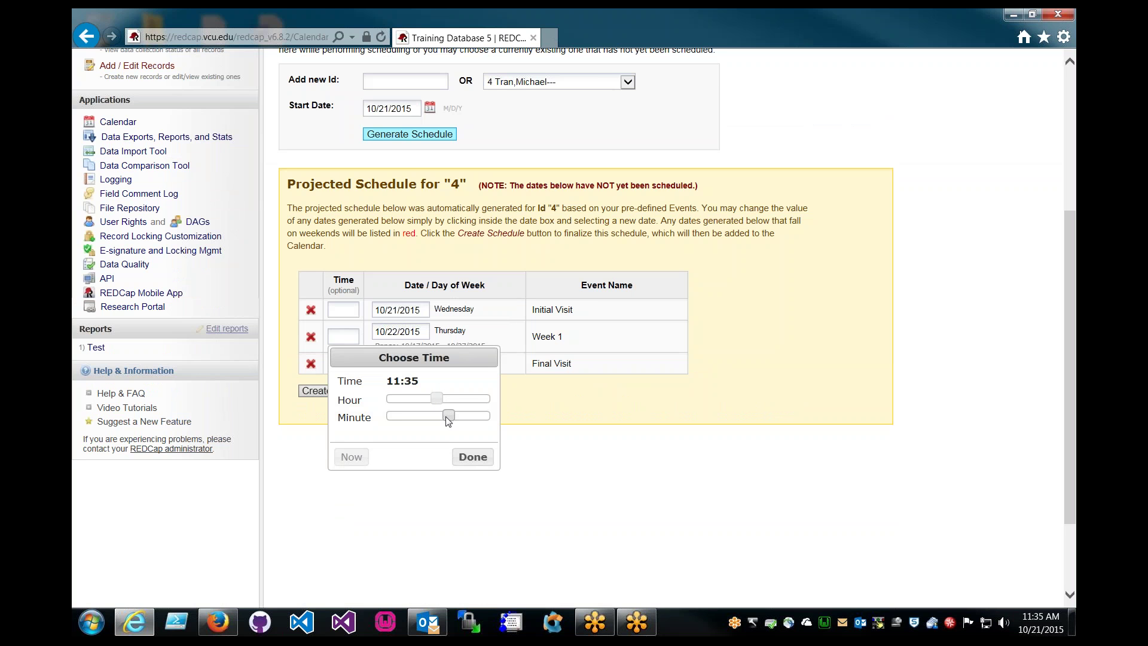
pyautogui.click(473, 458)
pyautogui.click(344, 336)
pyautogui.moveTo(449, 415); pyautogui.dragTo(450, 431)
pyautogui.click(472, 457)
# Set the Final Visit time to 12:31pm and create record 4's schedule
pyautogui.click(350, 363)
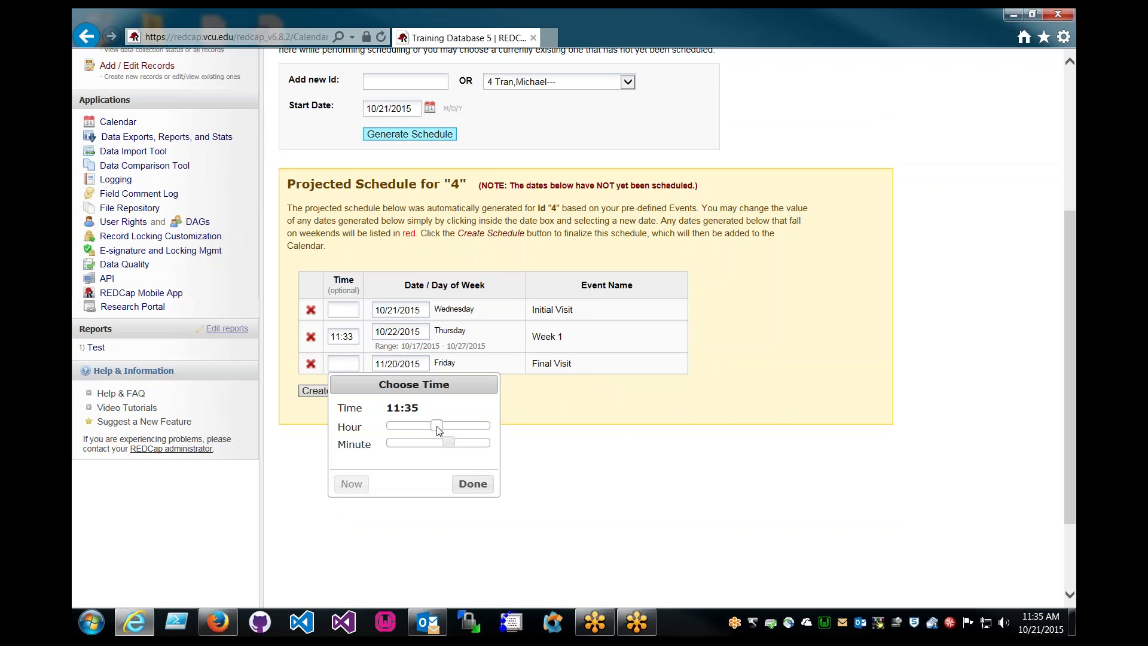
pyautogui.click(552, 435)
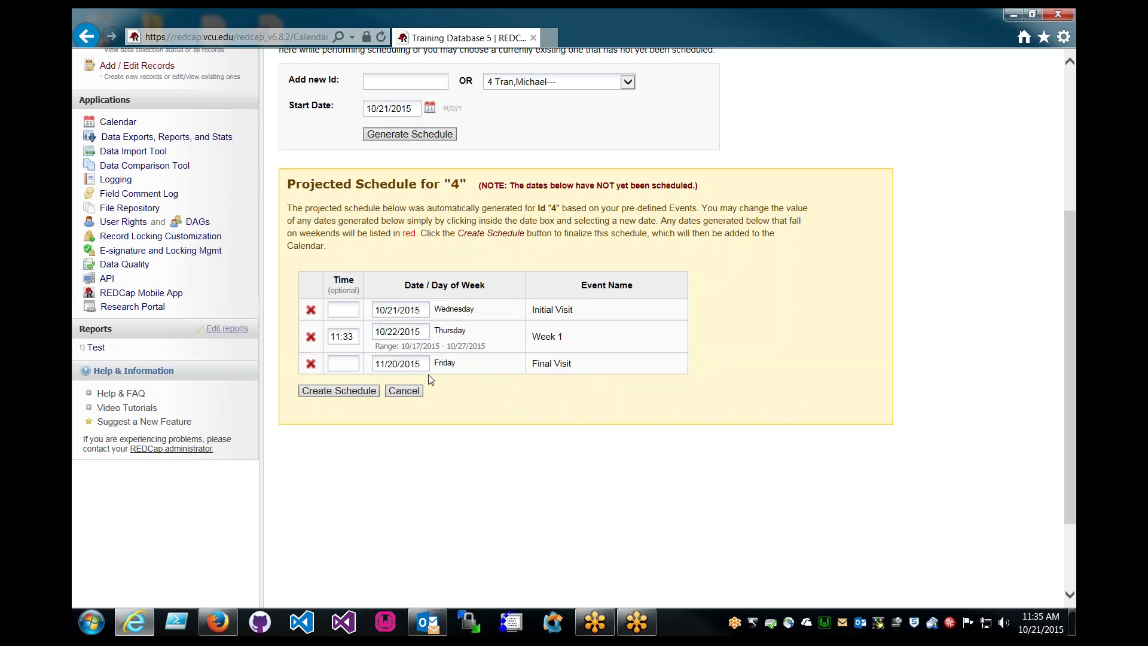
pyautogui.click(358, 362)
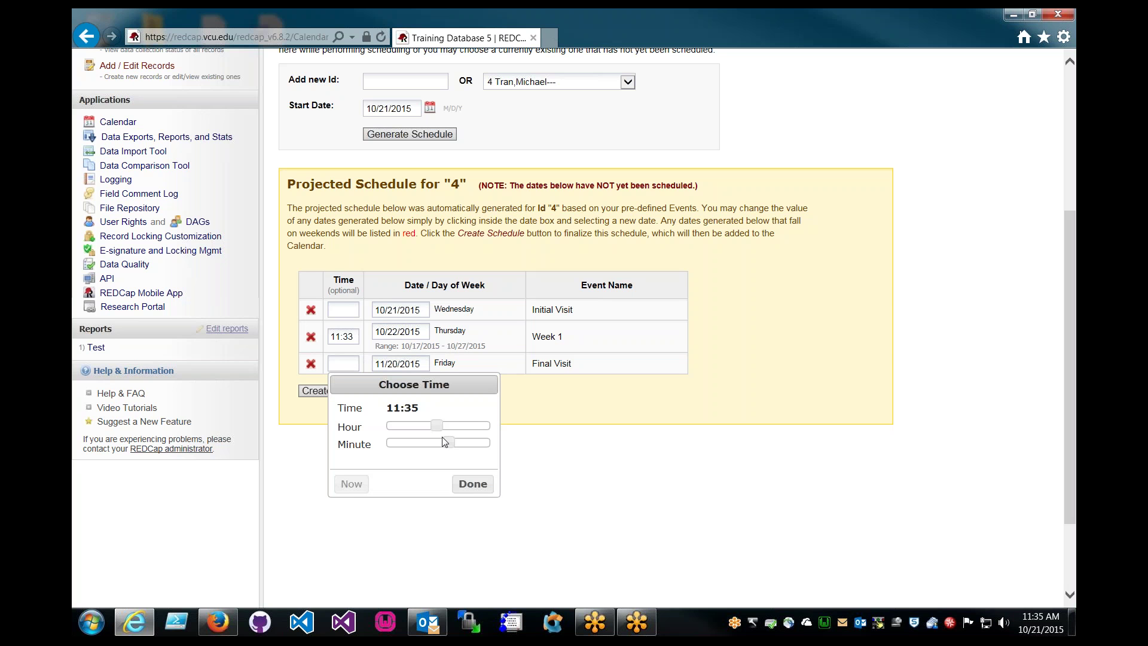
pyautogui.moveTo(437, 425)
pyautogui.mouseDown()
pyautogui.moveTo(450, 434)
pyautogui.moveTo(443, 445)
pyautogui.mouseUp()
pyautogui.click(473, 484)
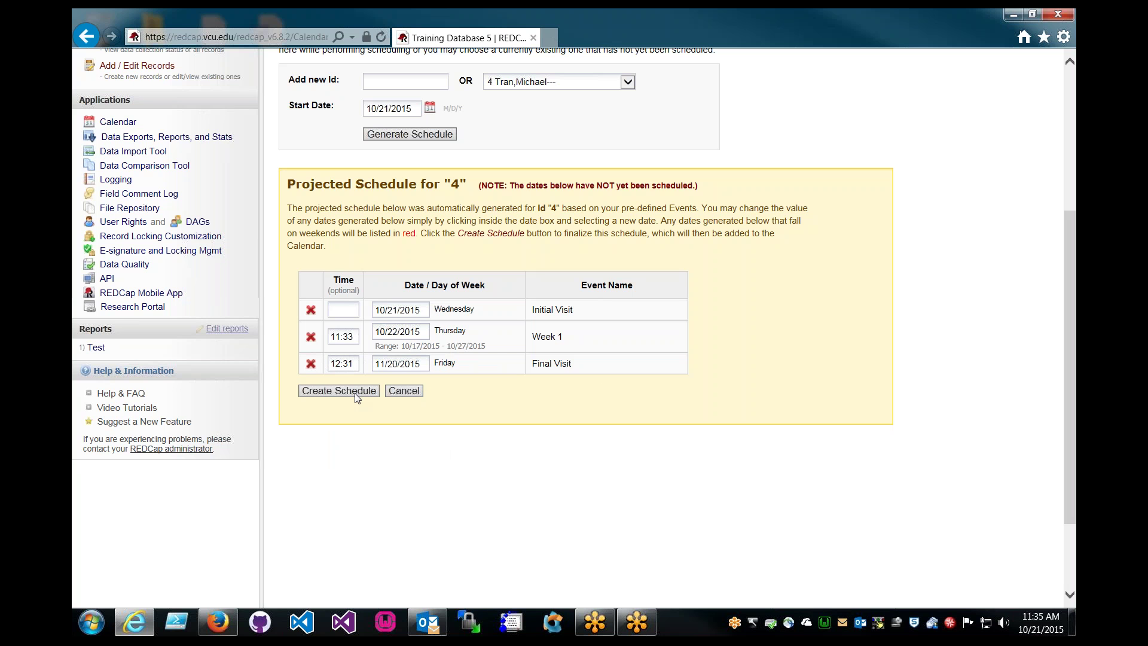
pyautogui.click(356, 393)
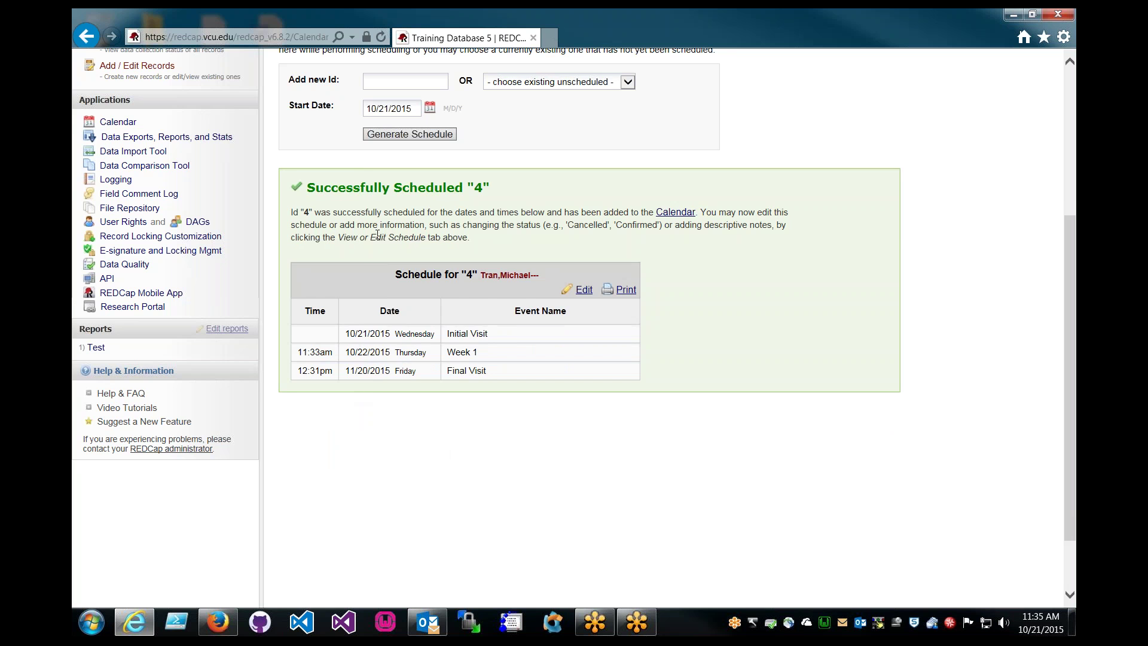
pyautogui.scroll(3, 293, 226)
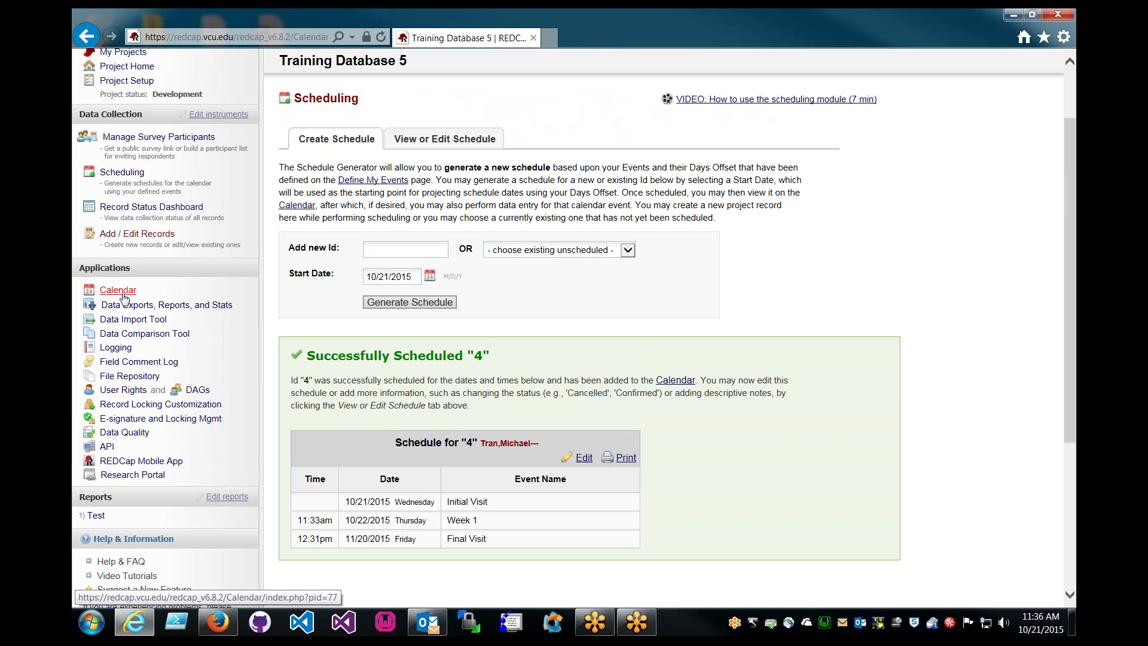
# Open record 4's Initial Visit calendar event, view its My First Survey form, and return to the calendar
pyautogui.click(122, 297)
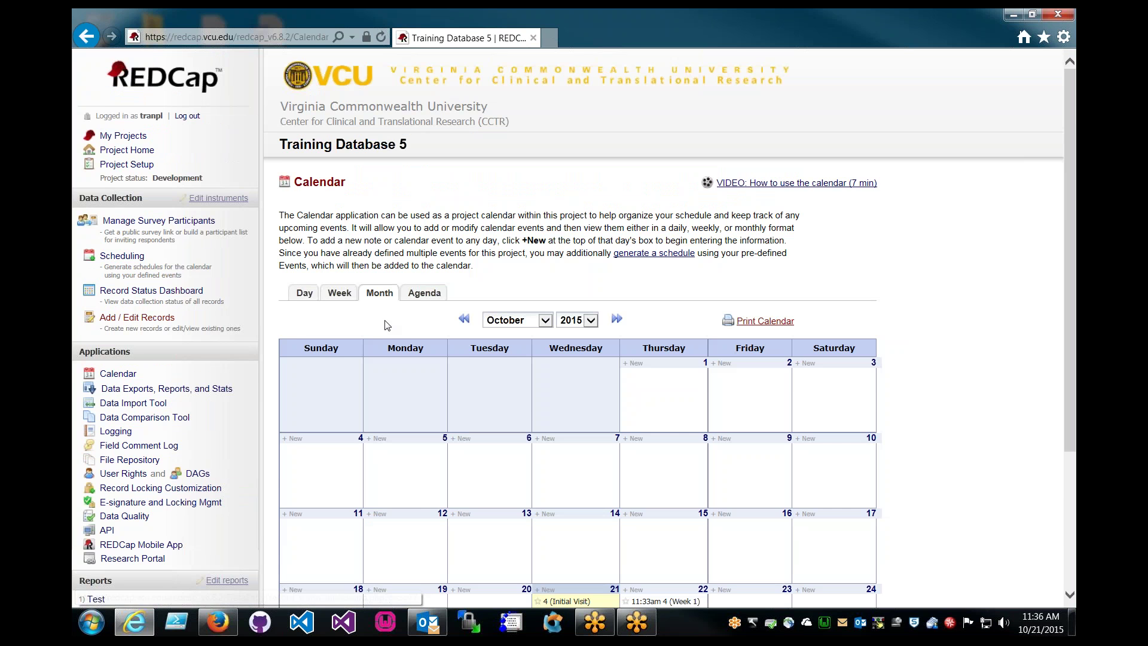
pyautogui.scroll(-5, 390, 318)
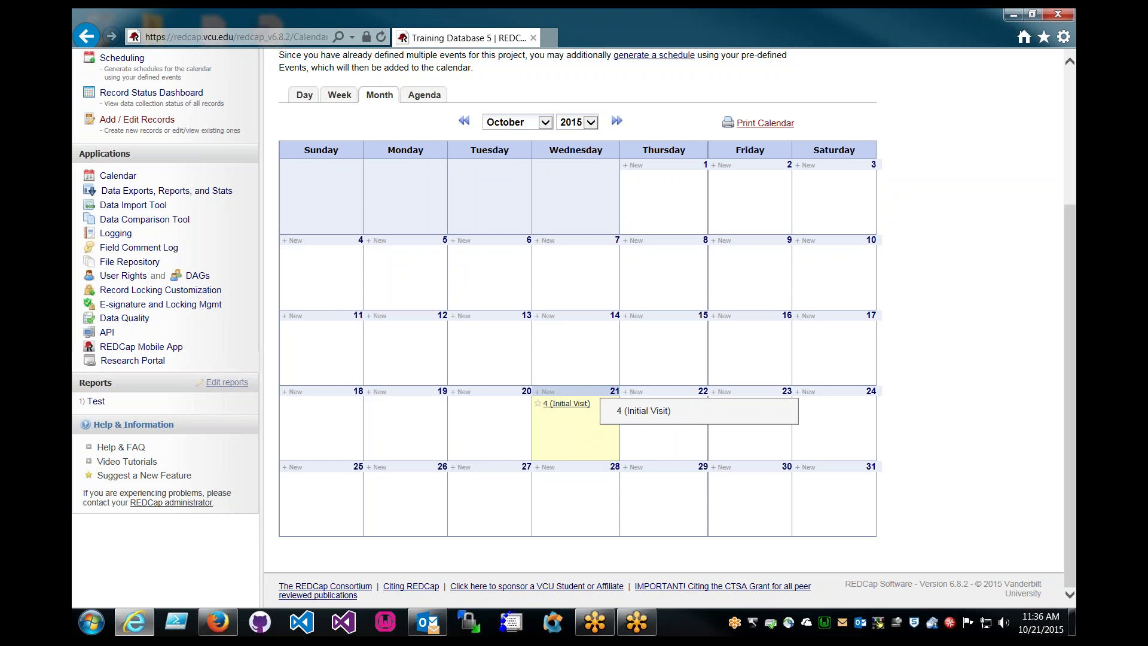
pyautogui.click(579, 407)
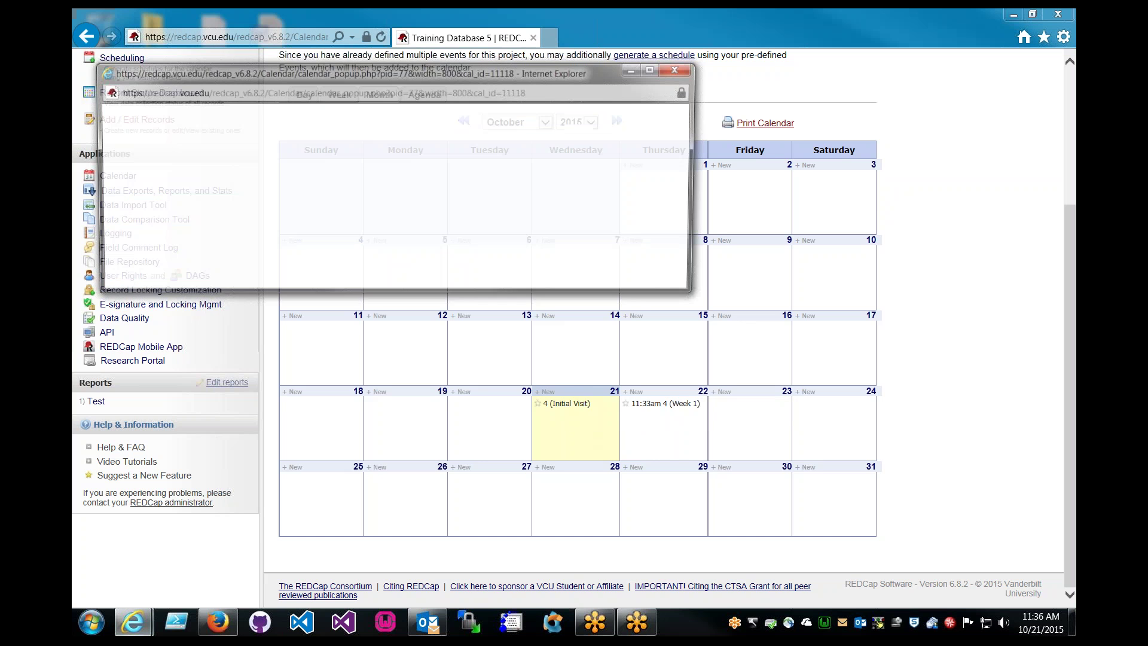
pyautogui.moveTo(181, 173); pyautogui.dragTo(232, 173)
pyautogui.click(307, 183)
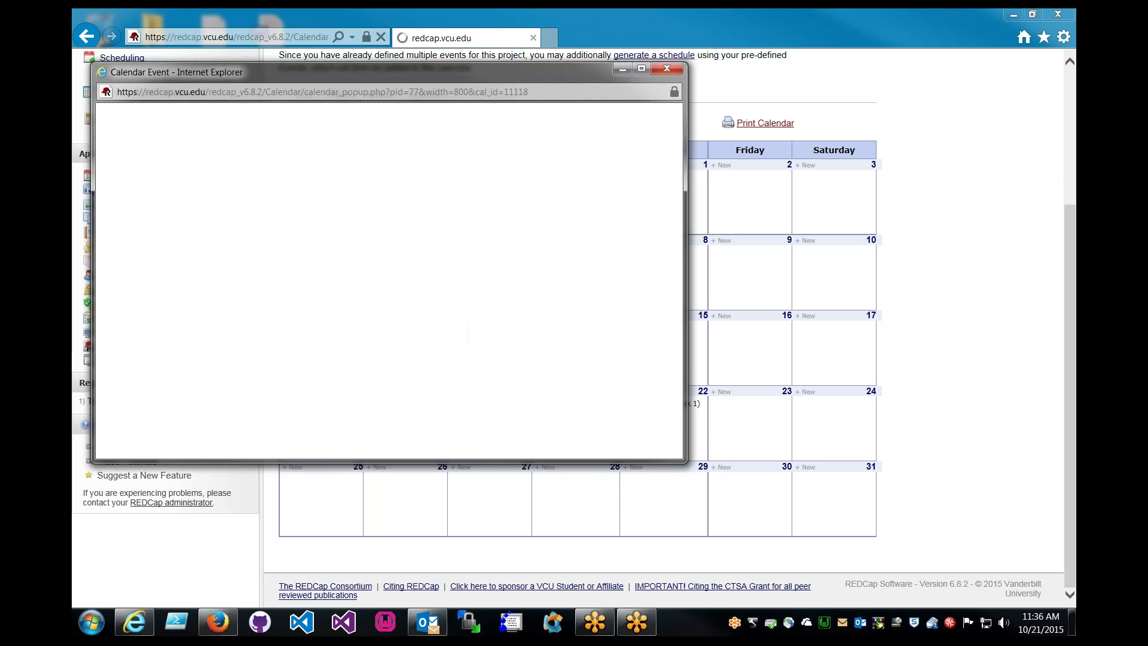
pyautogui.click(565, 191)
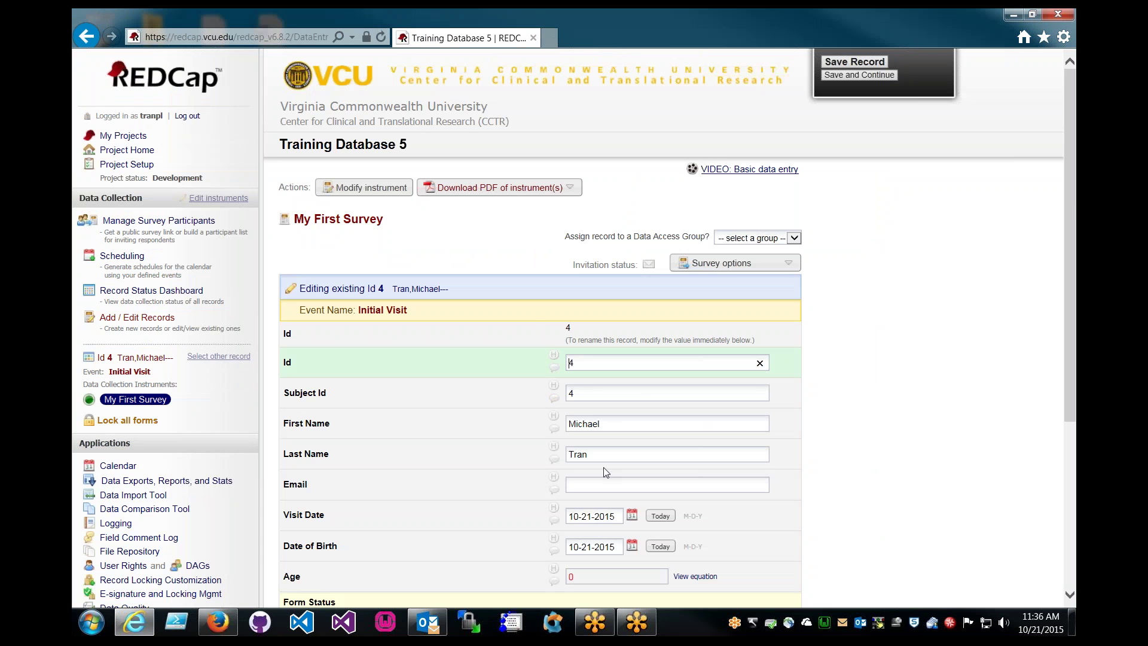
pyautogui.scroll(-2, 546, 421)
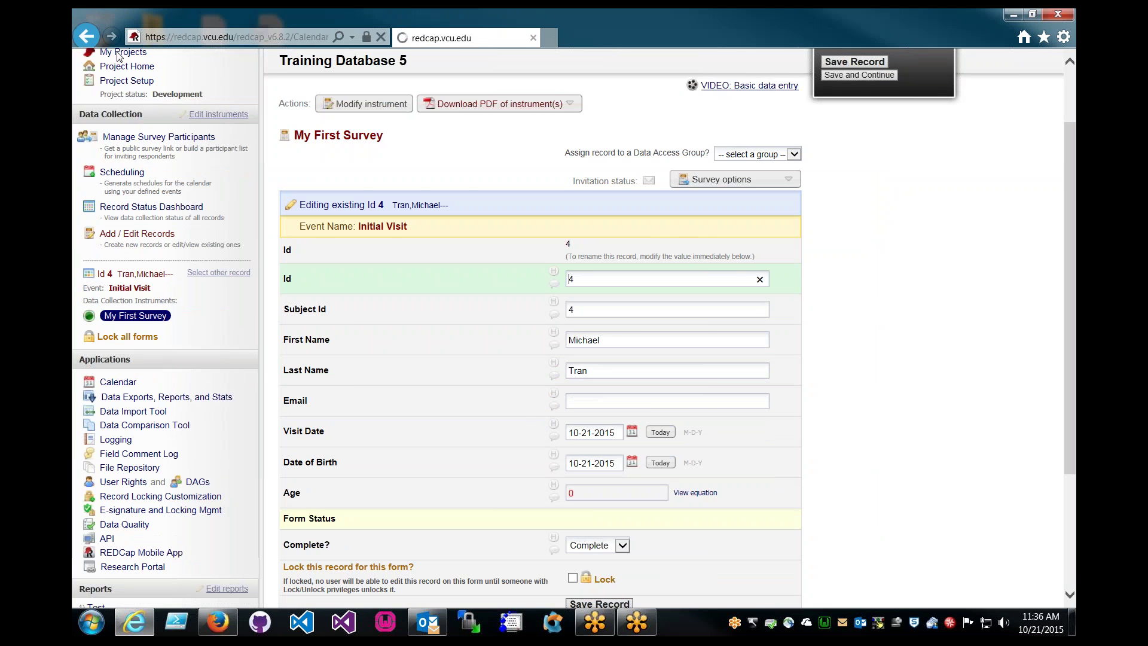
pyautogui.click(88, 37)
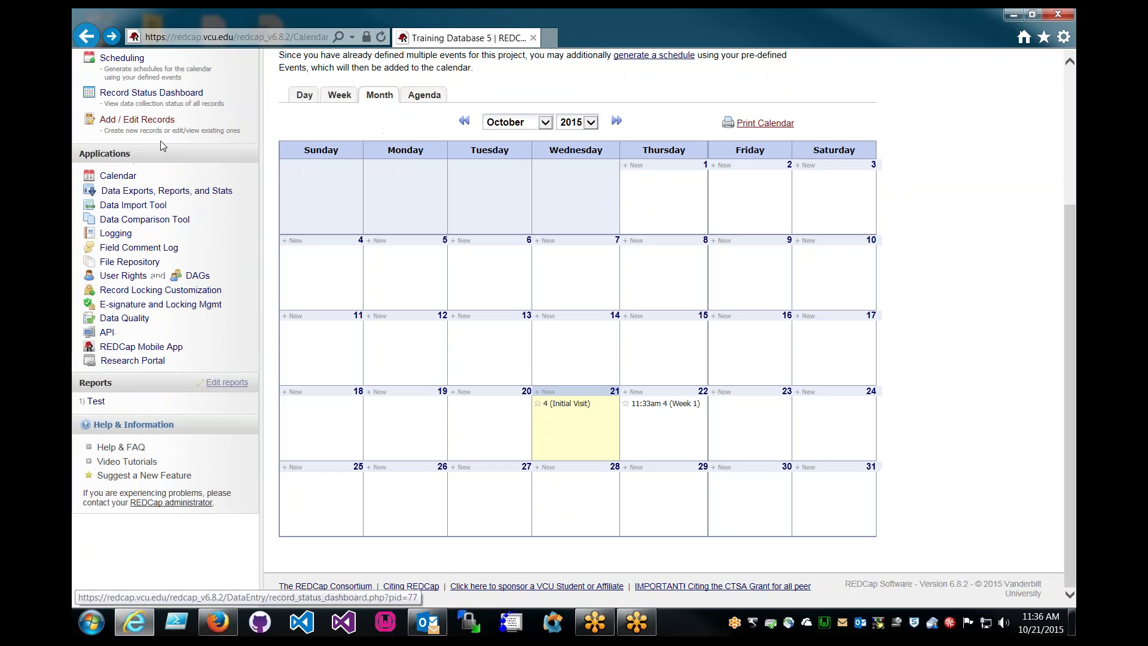
# Save the note 'Details here' on record 4's Initial Visit event and close the popup
pyautogui.click(572, 405)
pyautogui.moveTo(382, 72); pyautogui.dragTo(475, 76)
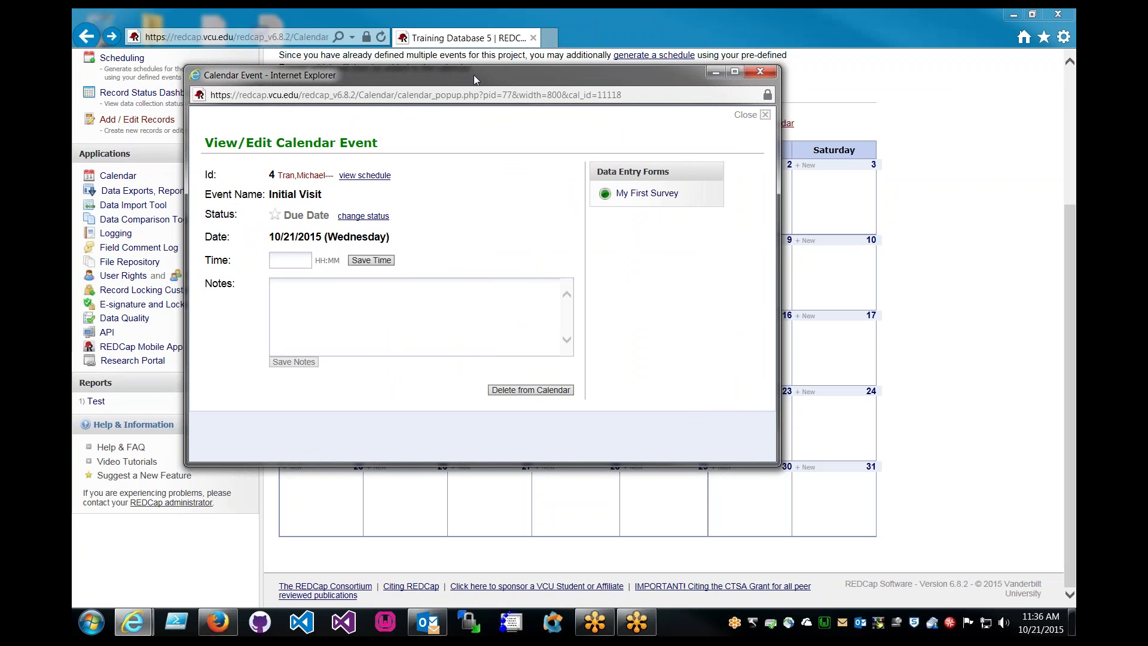
pyautogui.click(333, 301)
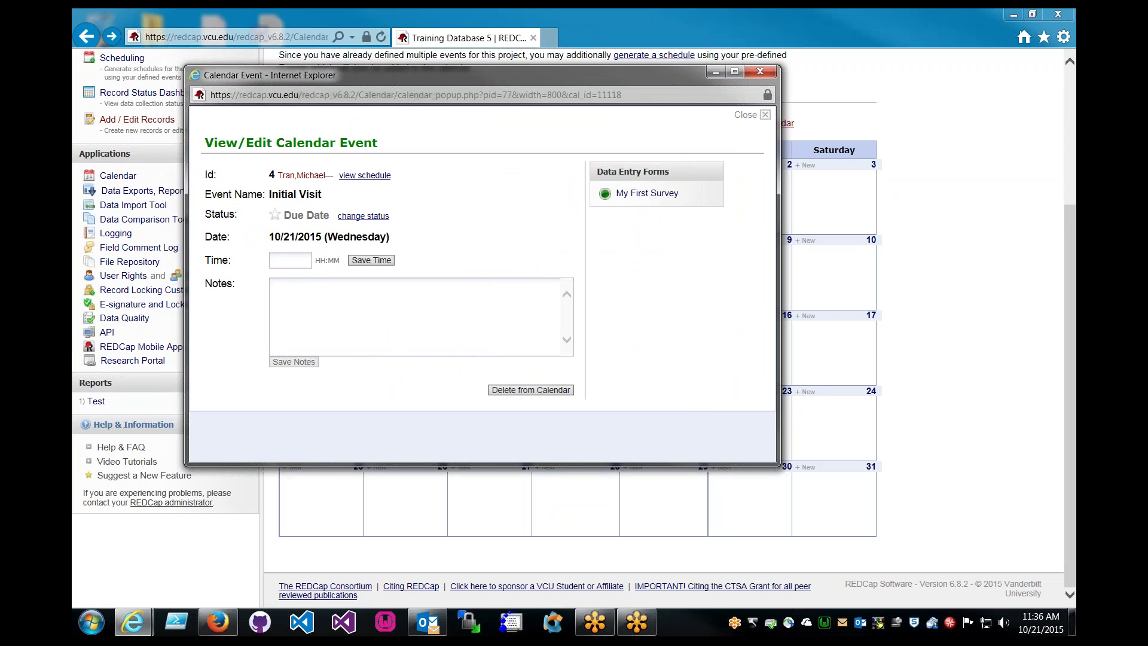
pyautogui.write('Details here')
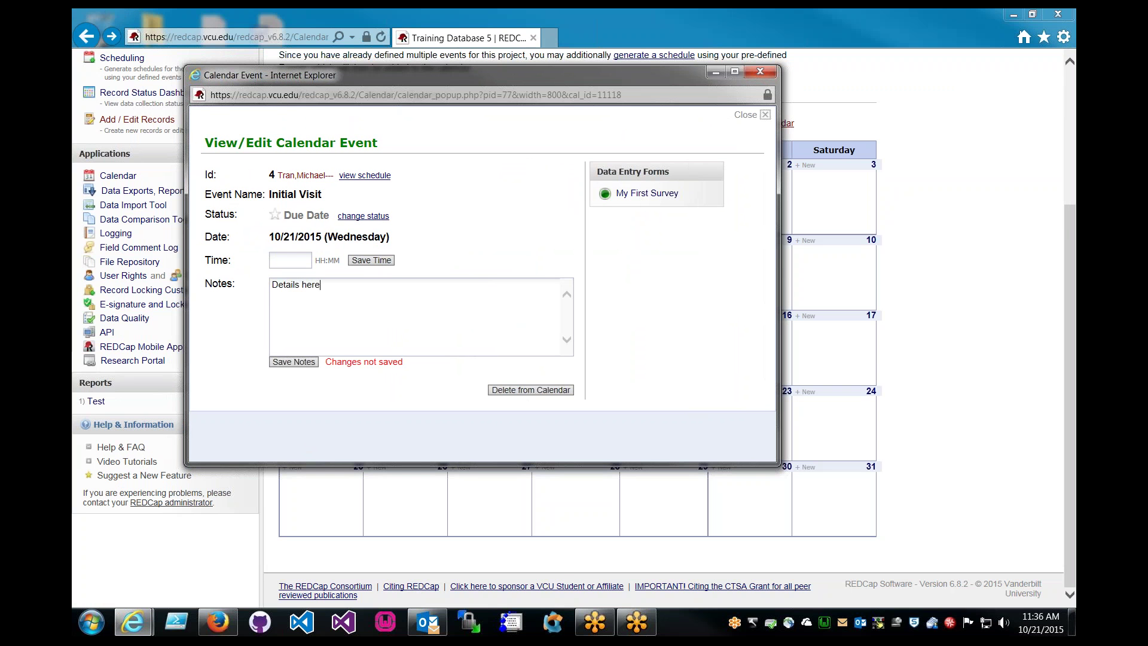
pyautogui.click(304, 363)
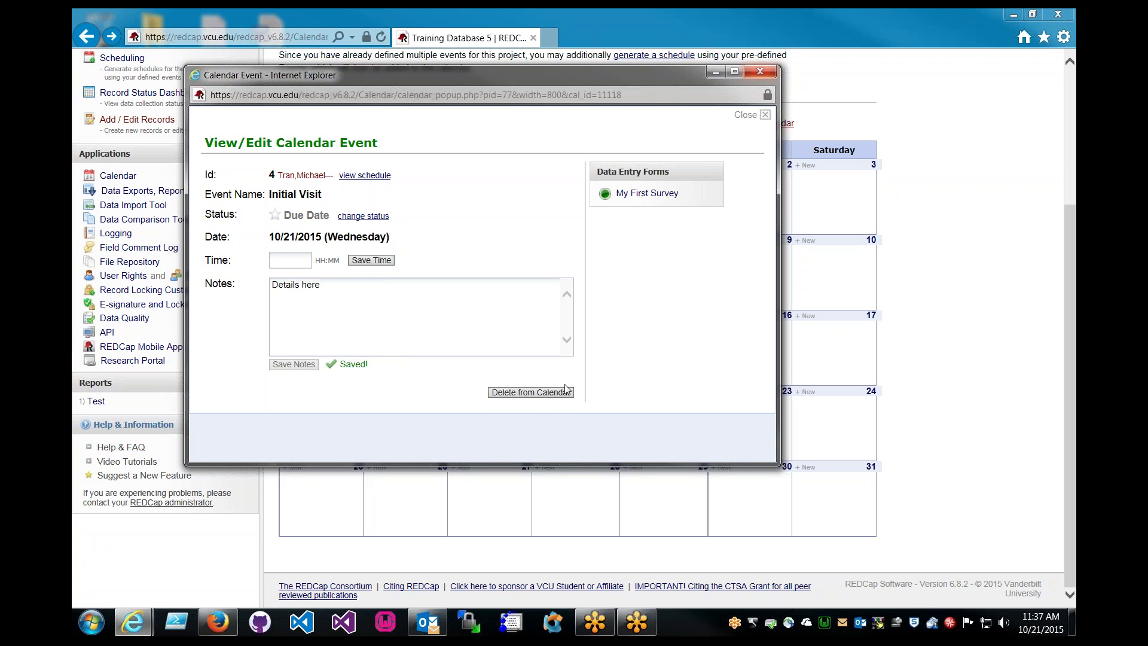
pyautogui.hotkey('alt', 'F4')
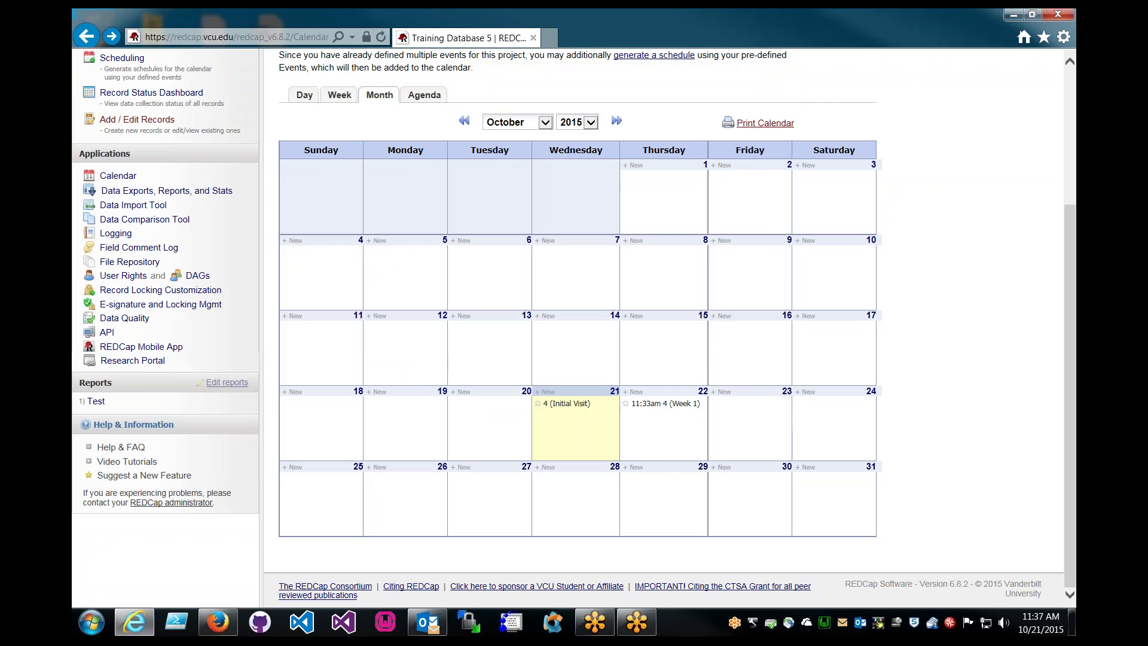
# Review the My First Survey fields in the Online Designer, then go back to Project Setup
pyautogui.scroll(2, 268, 235)
pyautogui.scroll(3, 269, 235)
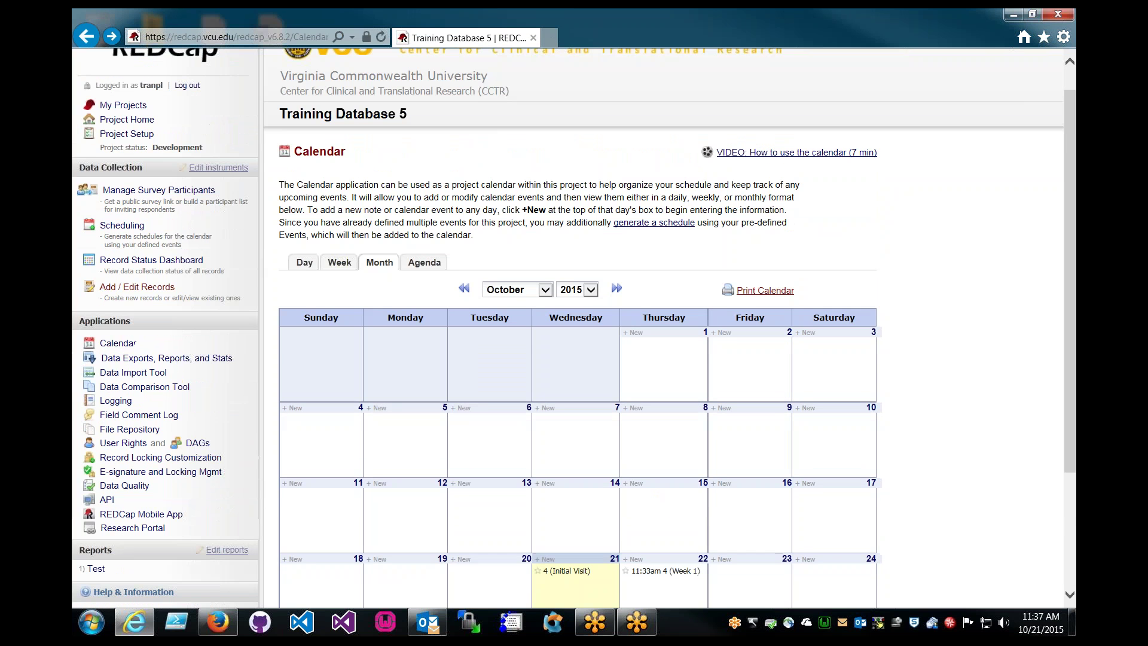
pyautogui.click(126, 164)
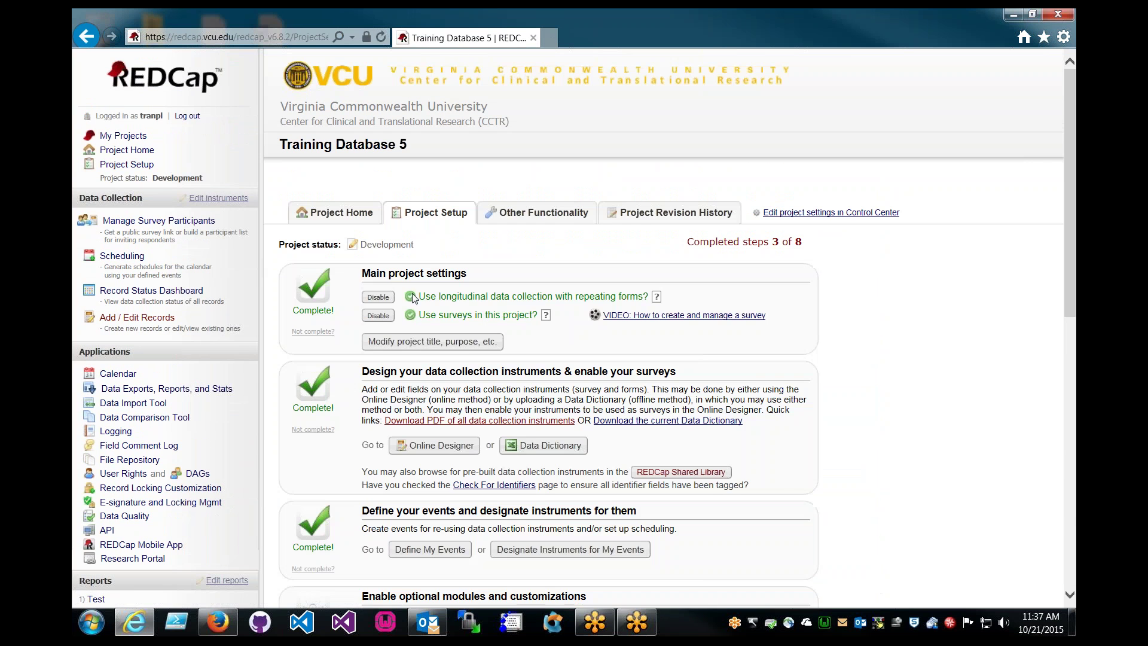
pyautogui.scroll(-2, 411, 293)
pyautogui.click(441, 362)
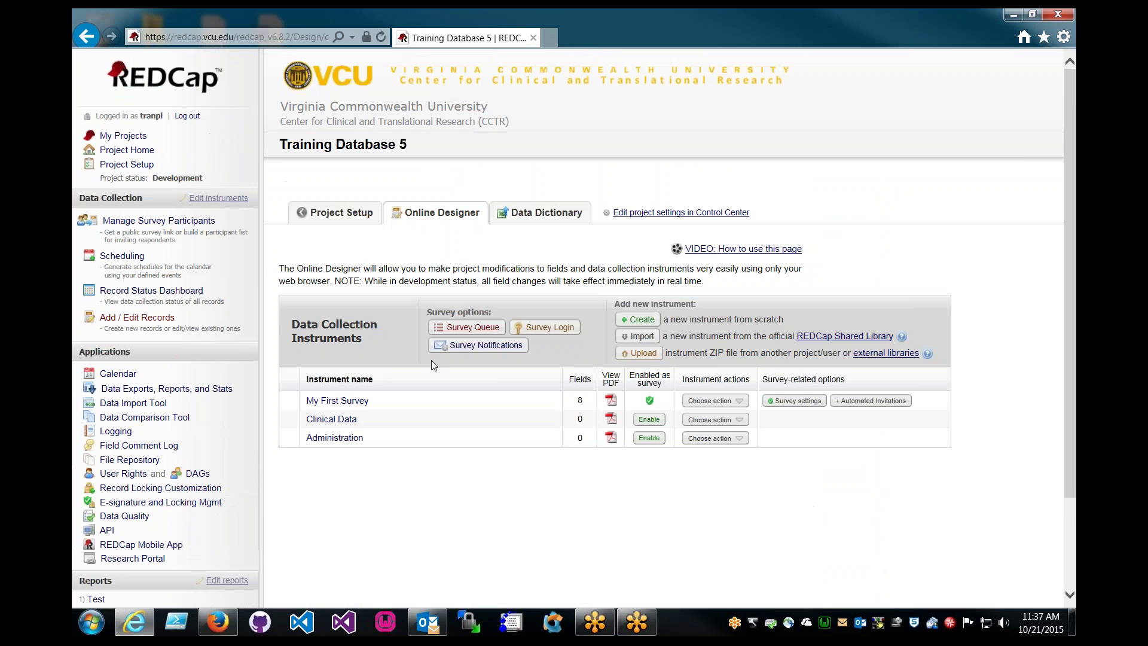
pyautogui.click(351, 405)
pyautogui.scroll(-3, 347, 395)
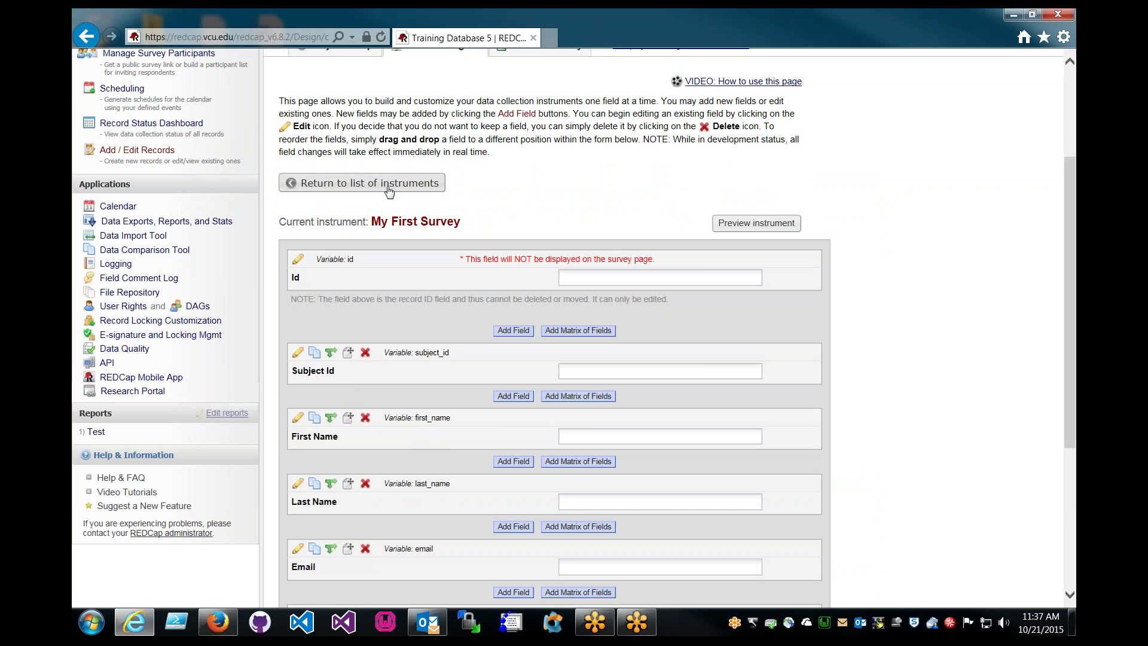
pyautogui.scroll(1, 389, 190)
pyautogui.click(356, 137)
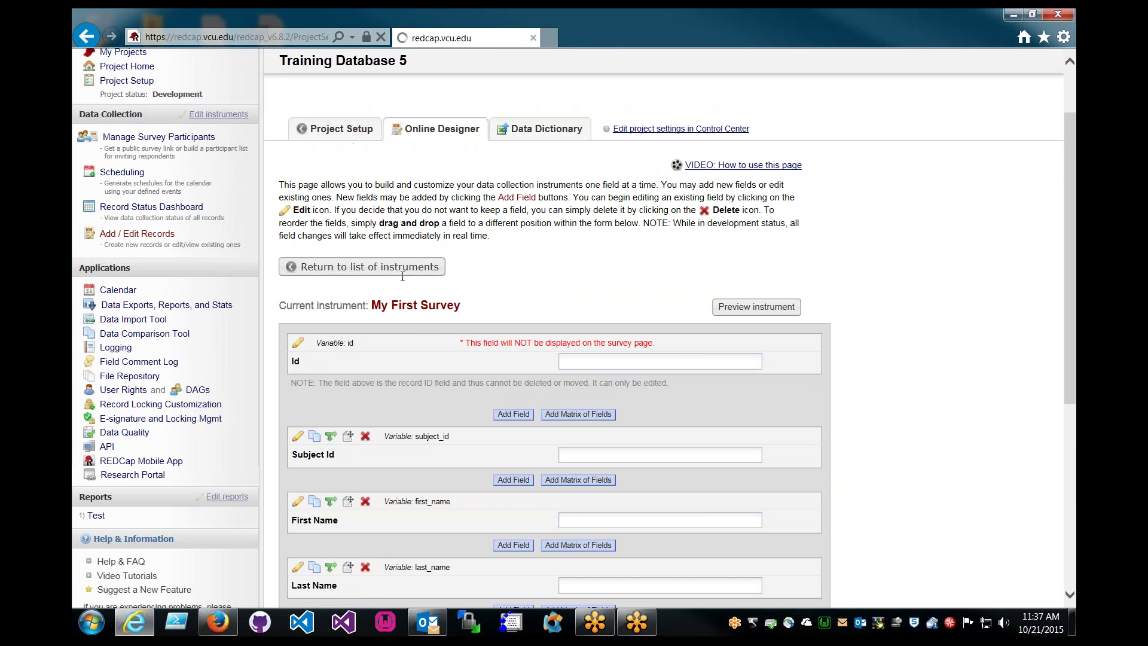
# Copy the unique event name initial_visit_arm_1 from Define My Events
pyautogui.scroll(-3, 425, 344)
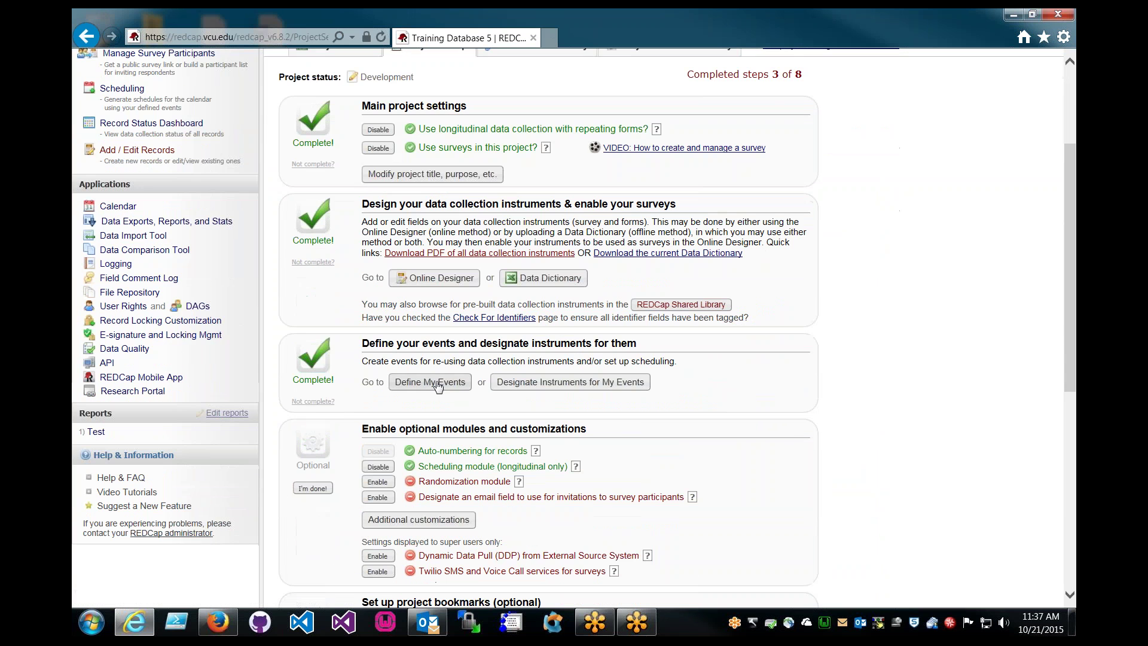
pyautogui.click(438, 384)
pyautogui.scroll(-2, 553, 406)
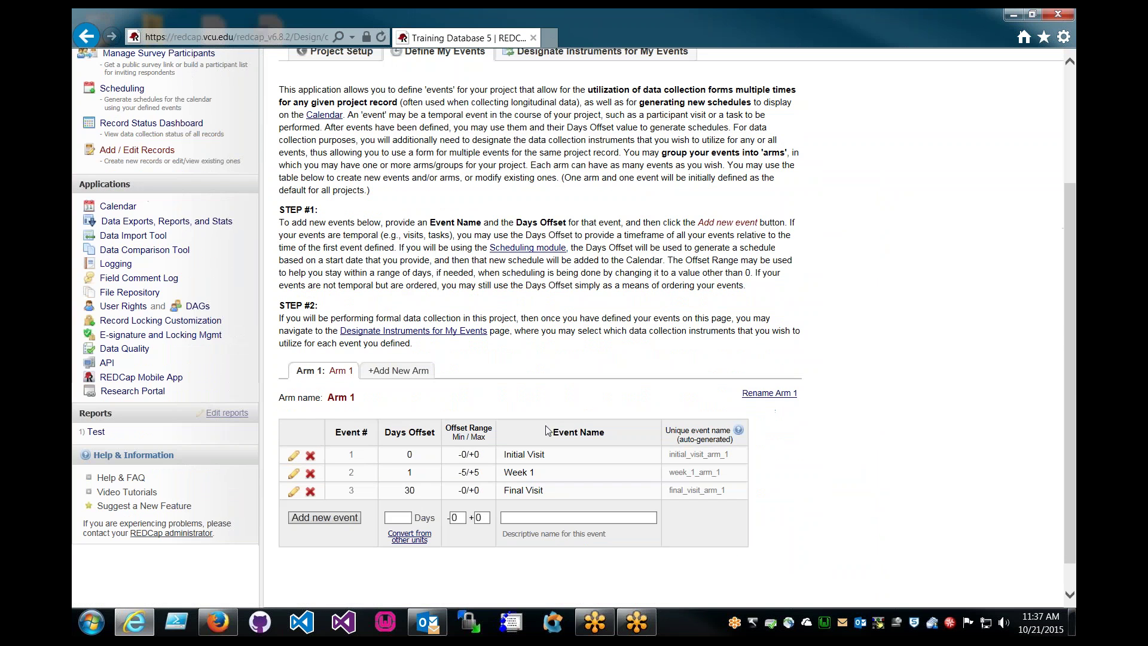
pyautogui.moveTo(727, 459); pyautogui.dragTo(675, 462)
pyautogui.rightClick(696, 460)
pyautogui.click(728, 286)
pyautogui.click(465, 366)
# Return to Project Setup and open the Online Designer instrument list
pyautogui.scroll(5, 465, 366)
pyautogui.click(335, 129)
pyautogui.scroll(-2, 464, 367)
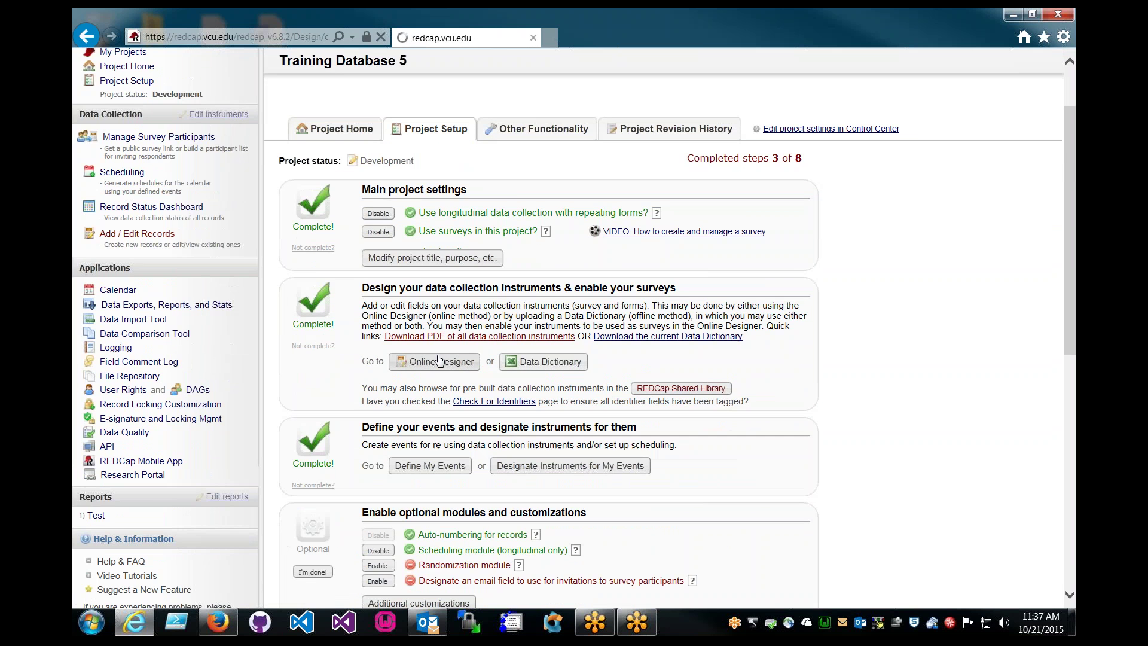
pyautogui.click(464, 366)
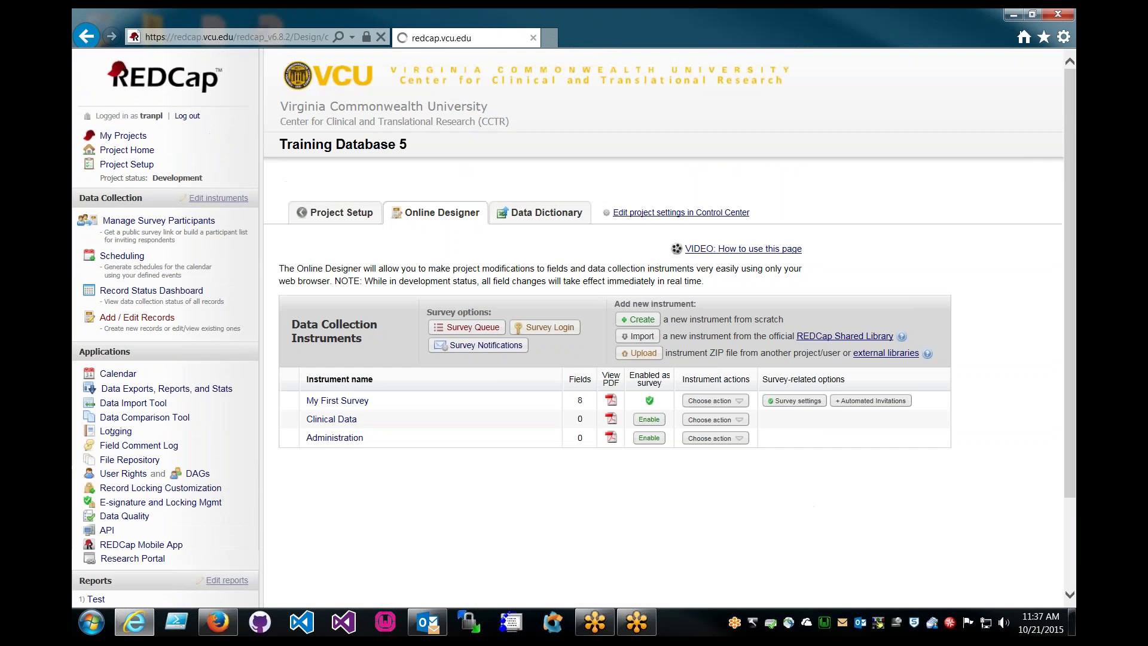
# Add a Short Text field first_name_ex labelled [initial_visit_arm_1][first_name] to Clinical Data
pyautogui.click(332, 419)
pyautogui.click(513, 418)
pyautogui.click(453, 174)
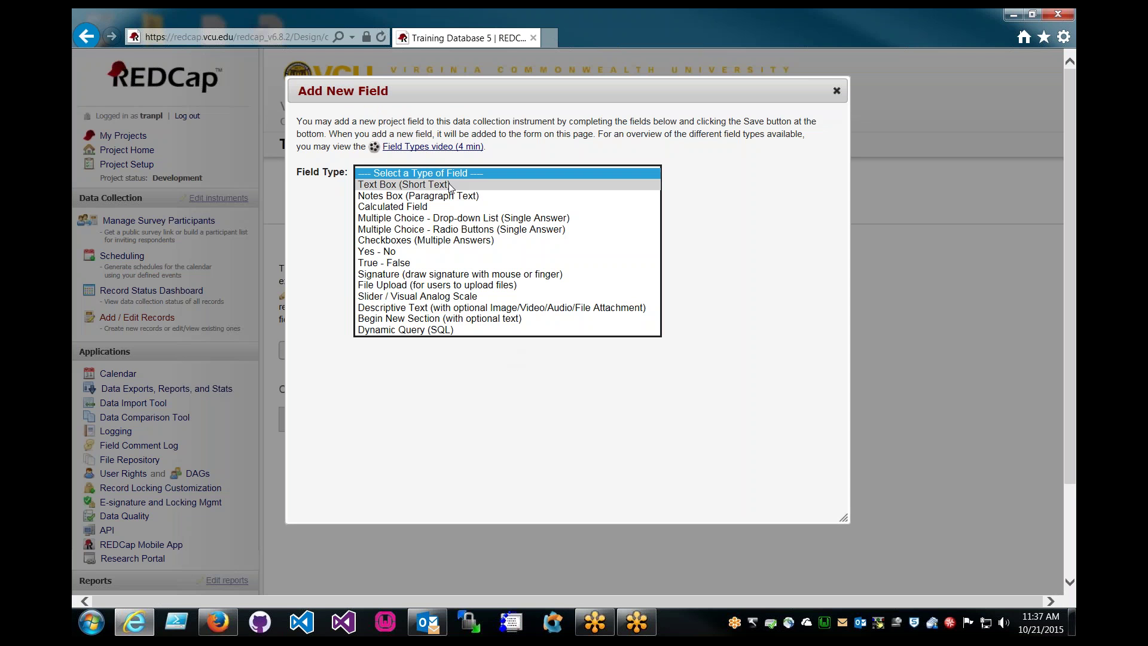
pyautogui.click(449, 185)
pyautogui.write('[initial_visit_arm_1')
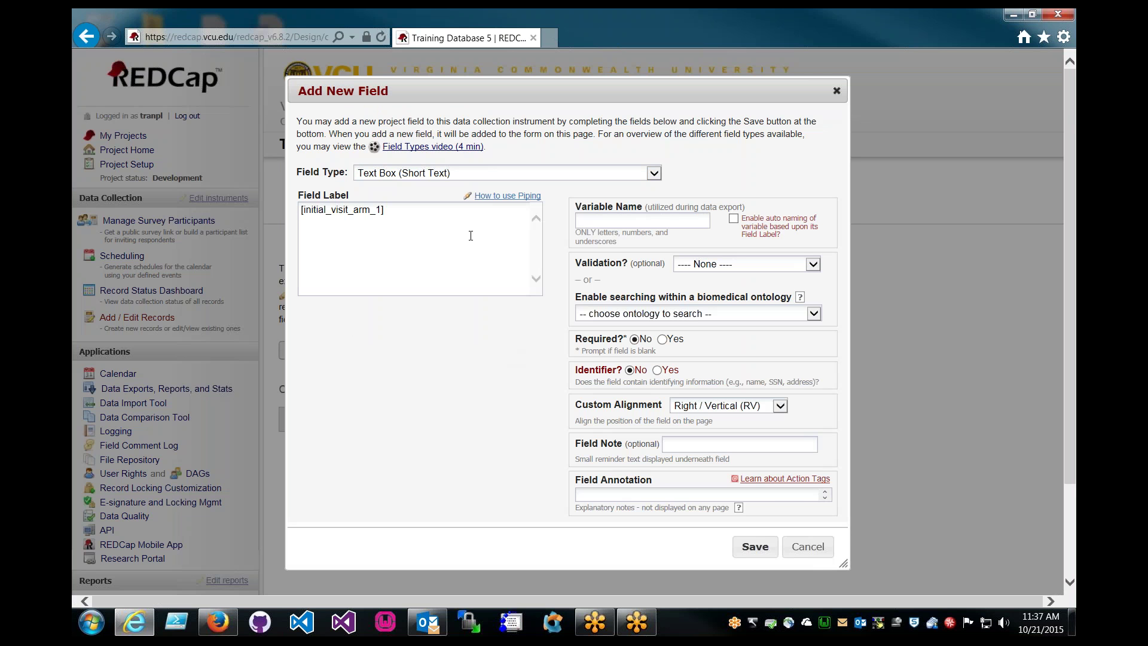
pyautogui.write('][')
pyautogui.write('first_name')
pyautogui.write(']')
pyautogui.write('first_name_e')
pyautogui.write('x')
pyautogui.click(516, 223)
pyautogui.moveTo(482, 100); pyautogui.dragTo(450, 104)
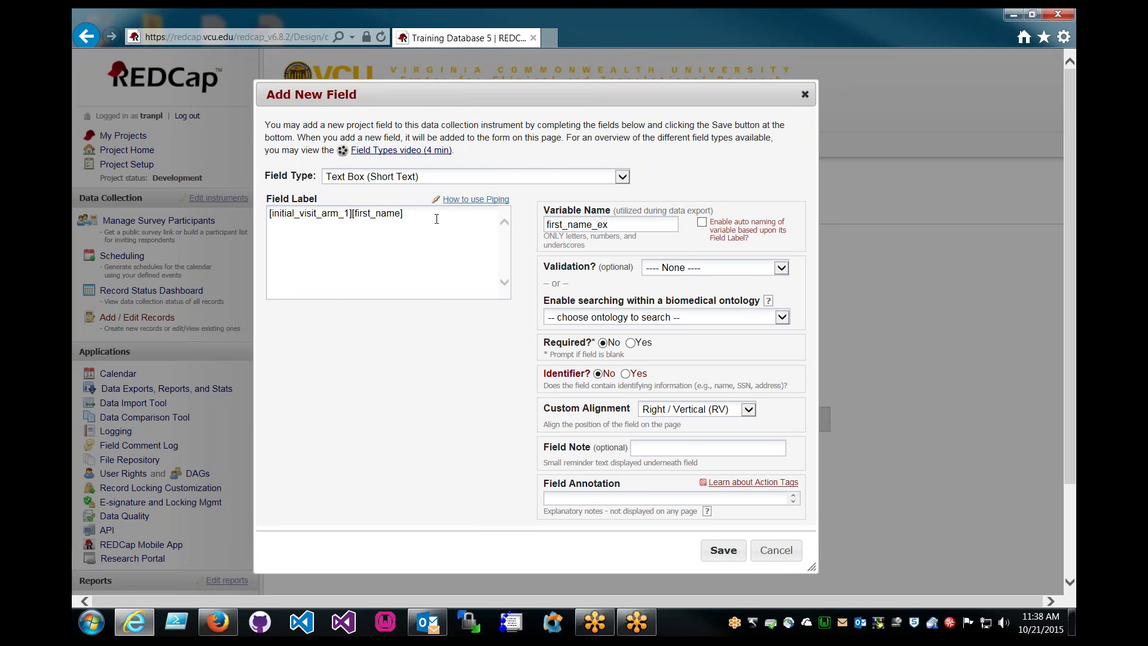
pyautogui.tripleClick(409, 215)
pyautogui.click(449, 231)
pyautogui.hotkey('ctrl', 'a')
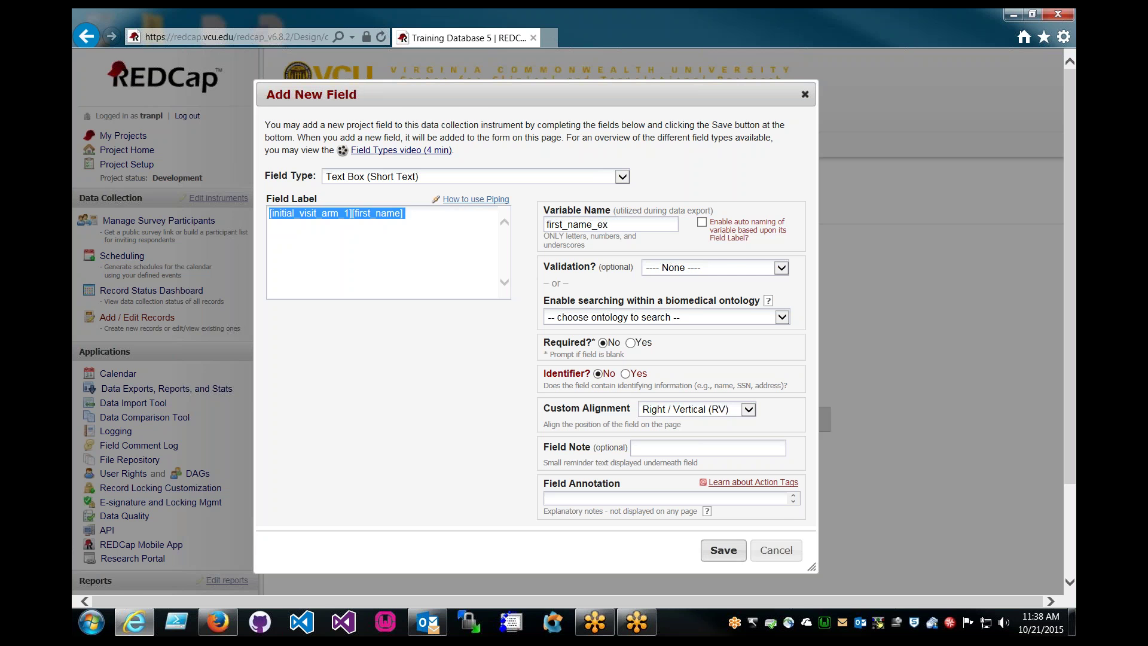
pyautogui.click(727, 549)
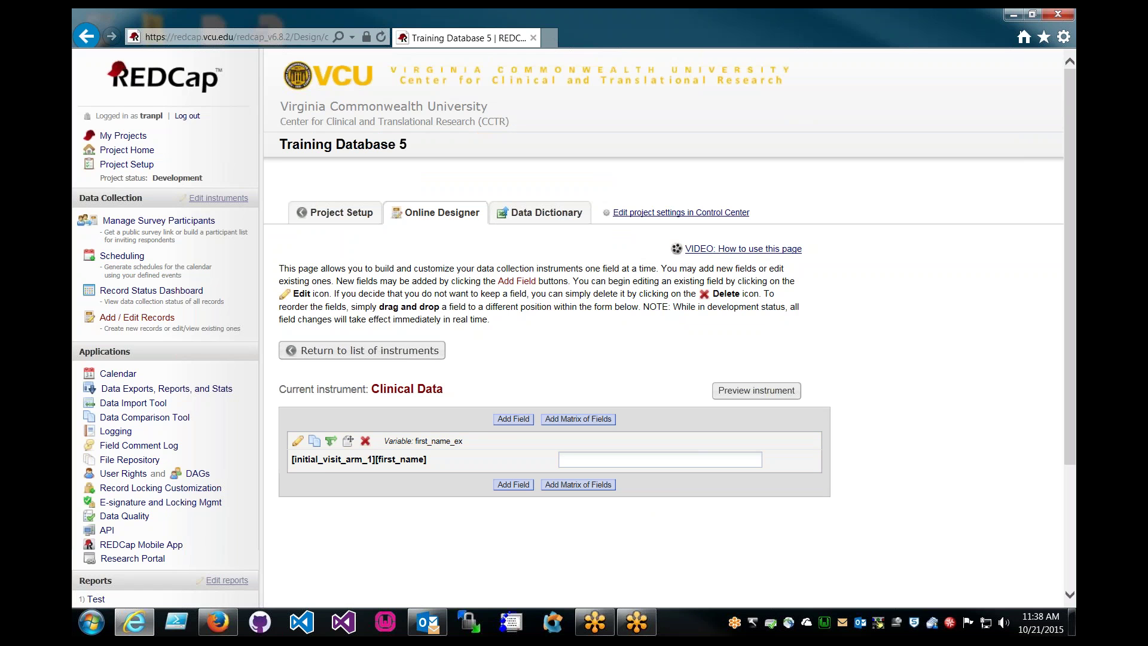
# Open record 4's Week 1 Clinical Data form to check the piped first-name label, then bring up Firefox
pyautogui.click(150, 328)
pyautogui.click(643, 284)
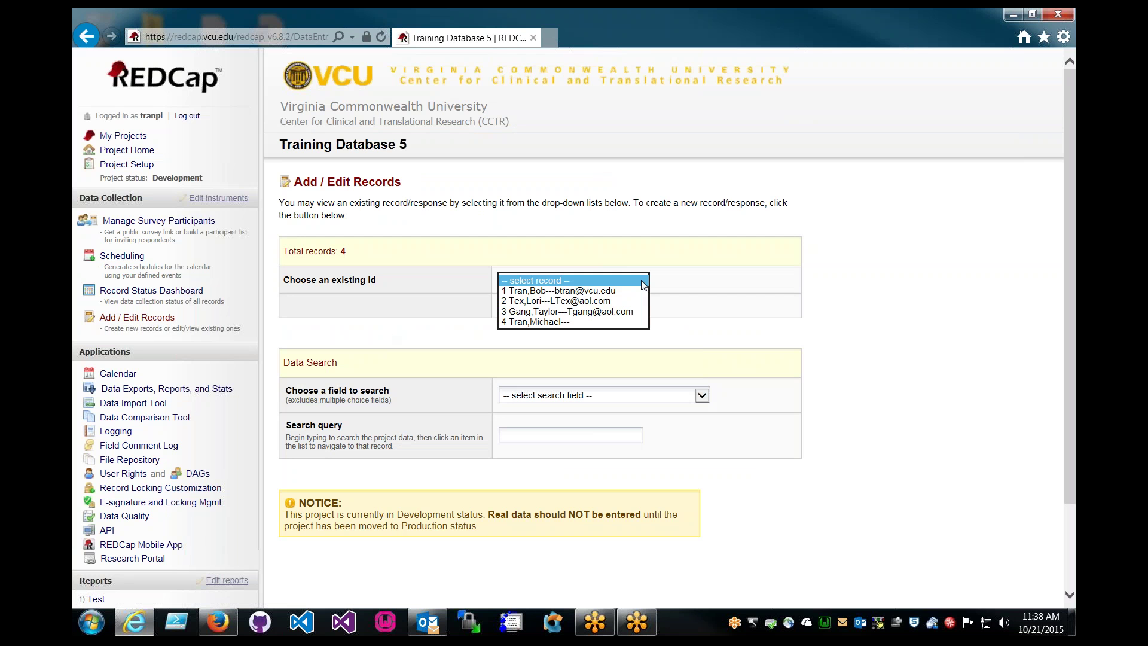
pyautogui.click(538, 322)
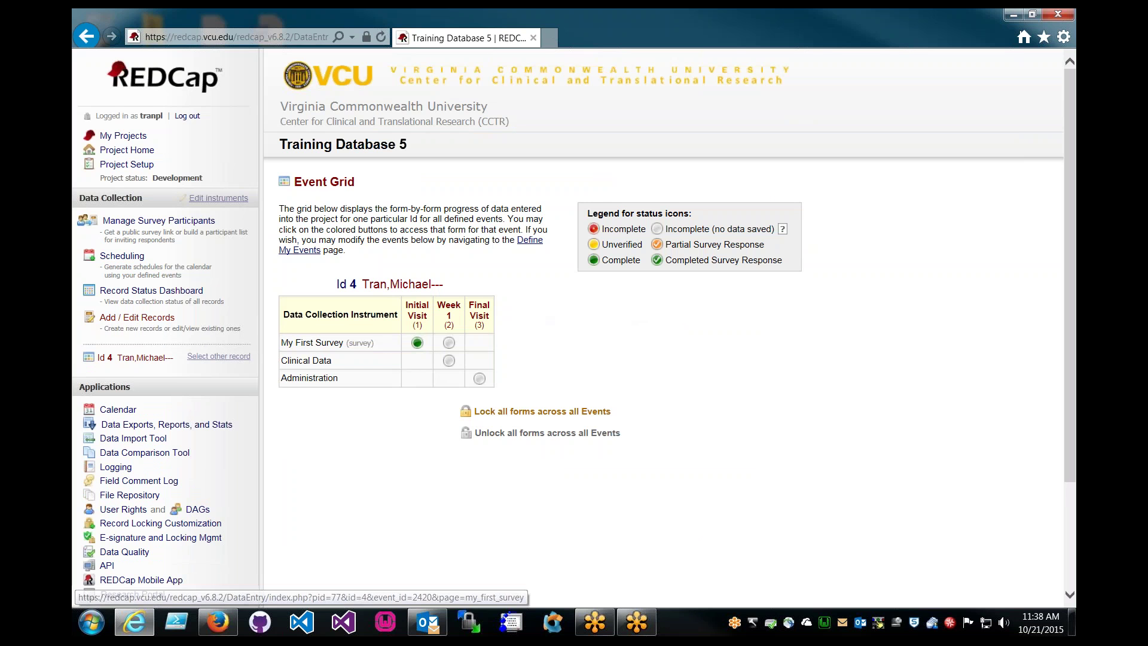
pyautogui.click(449, 362)
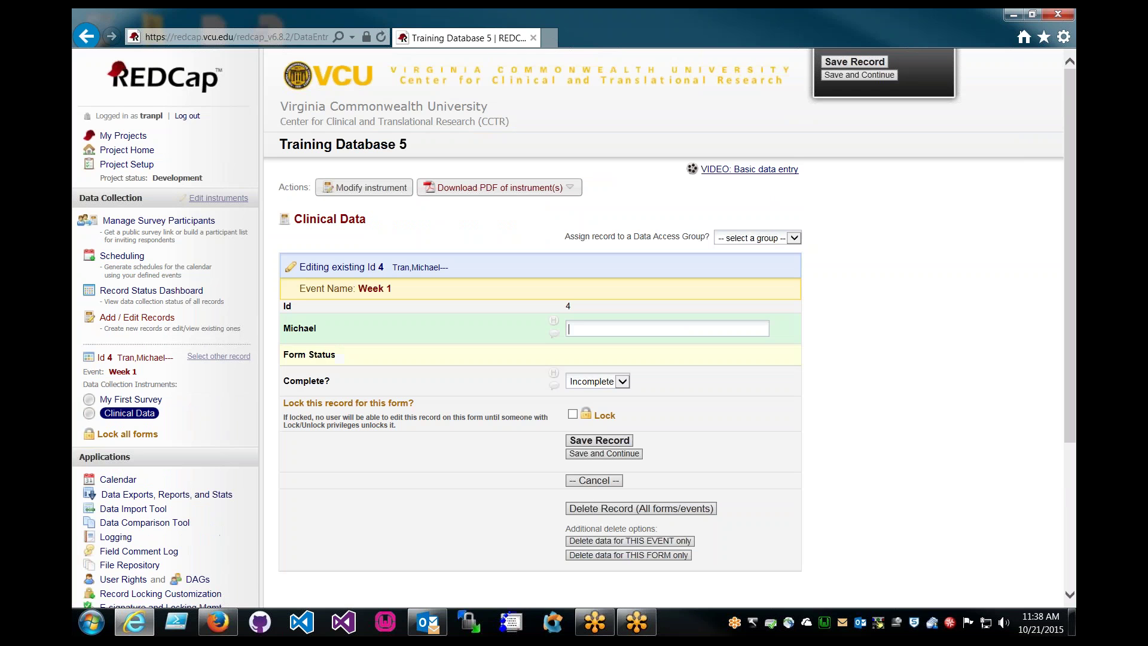
pyautogui.doubleClick(319, 328)
pyautogui.click(335, 332)
pyautogui.click(218, 621)
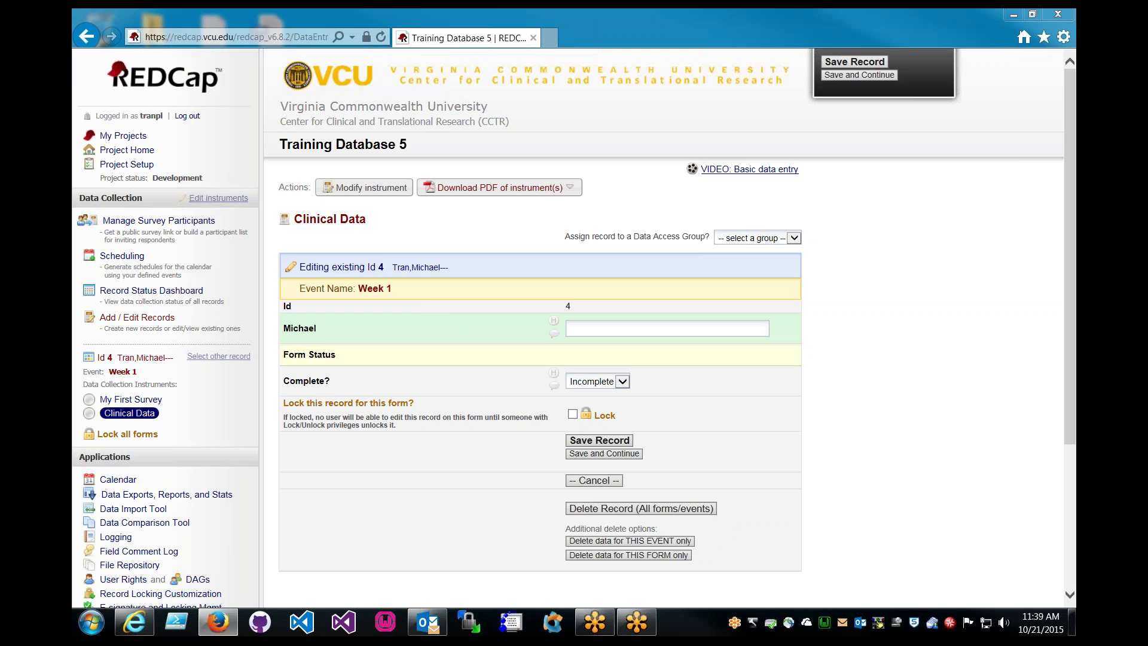
# Maximize the research portal, scroll its REDCap training topics, then move it aside to reveal REDCap
pyautogui.moveTo(192, 51); pyautogui.dragTo(739, 65)
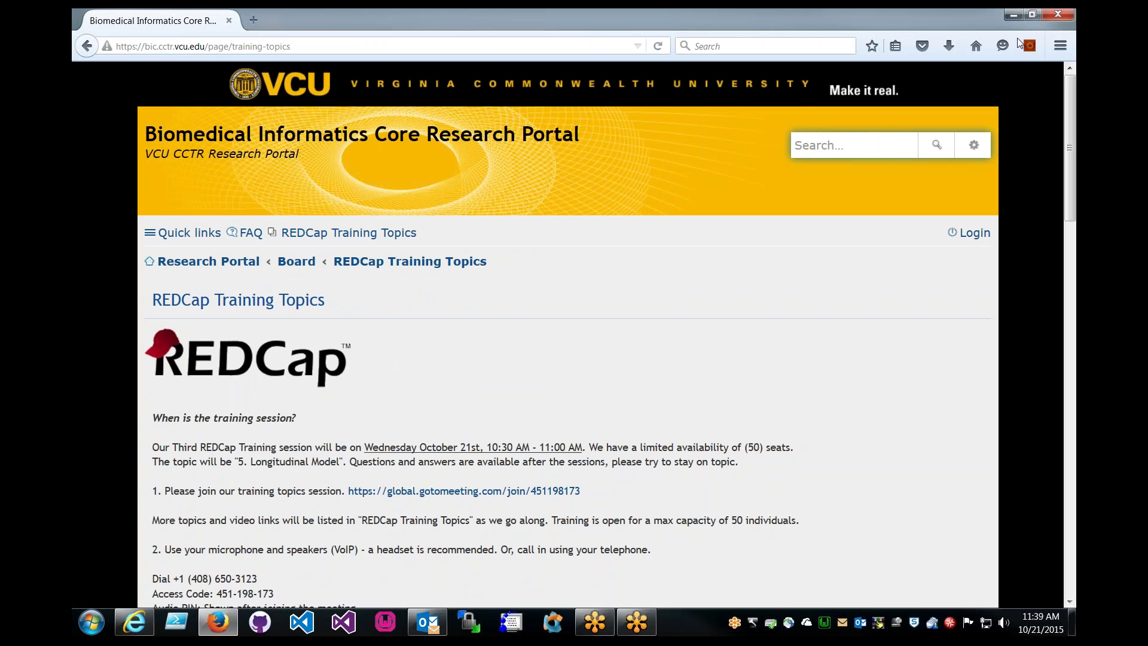
pyautogui.click(770, 13)
pyautogui.scroll(-15, 528, 371)
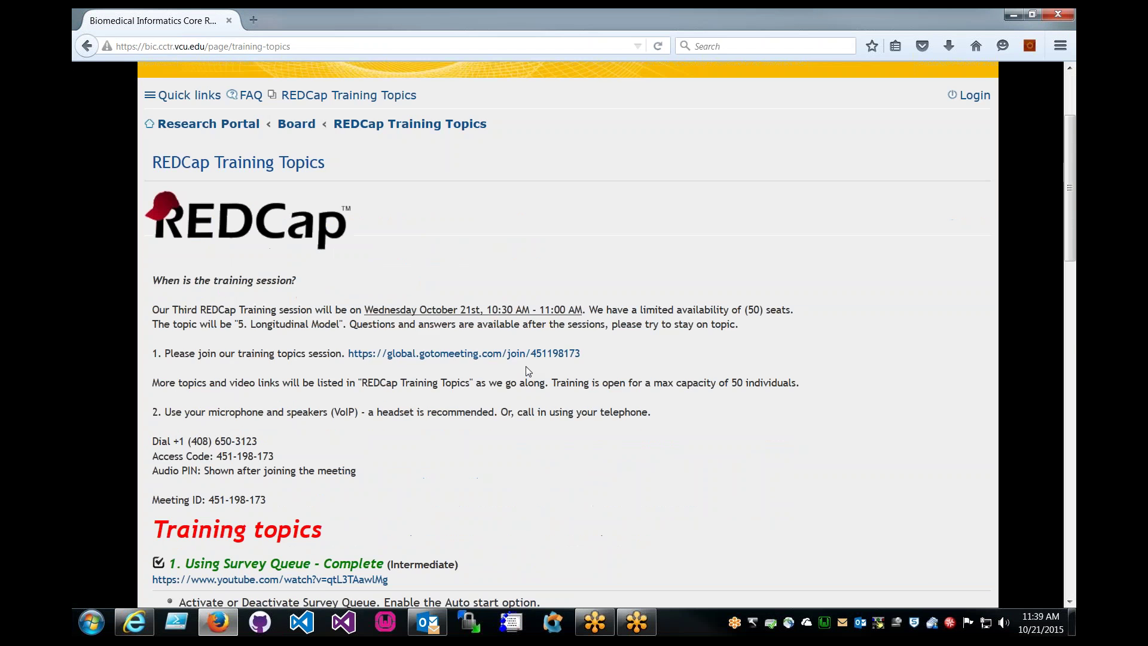
pyautogui.scroll(-7, 386, 420)
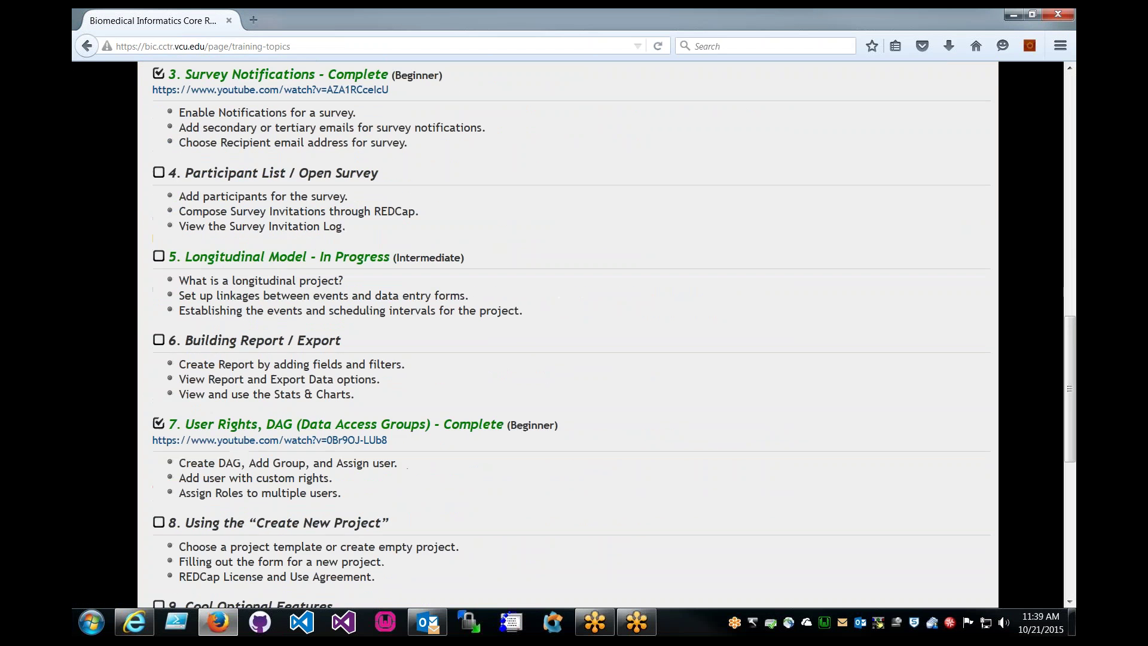
pyautogui.scroll(-5, 383, 417)
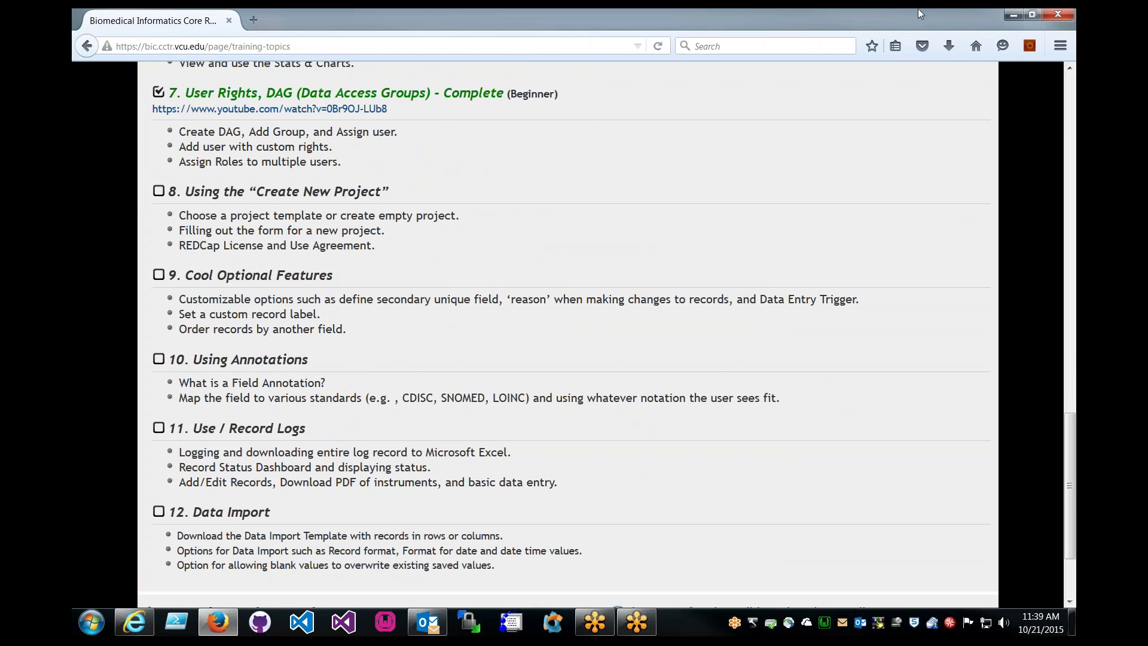
pyautogui.moveTo(863, 15); pyautogui.dragTo(73, 14)
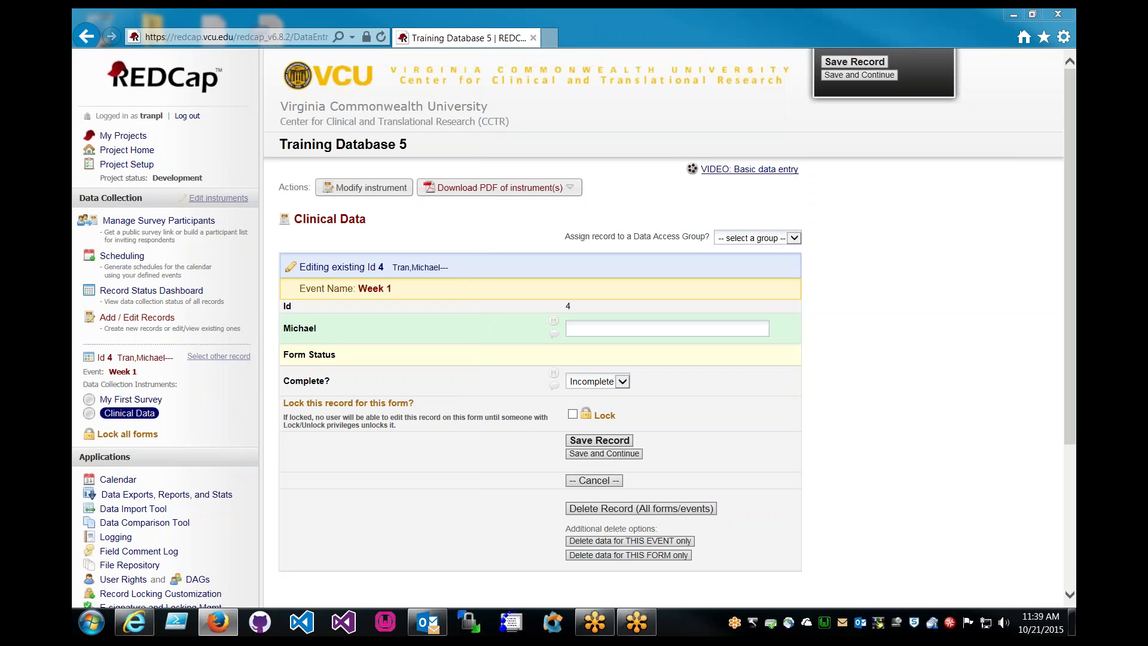